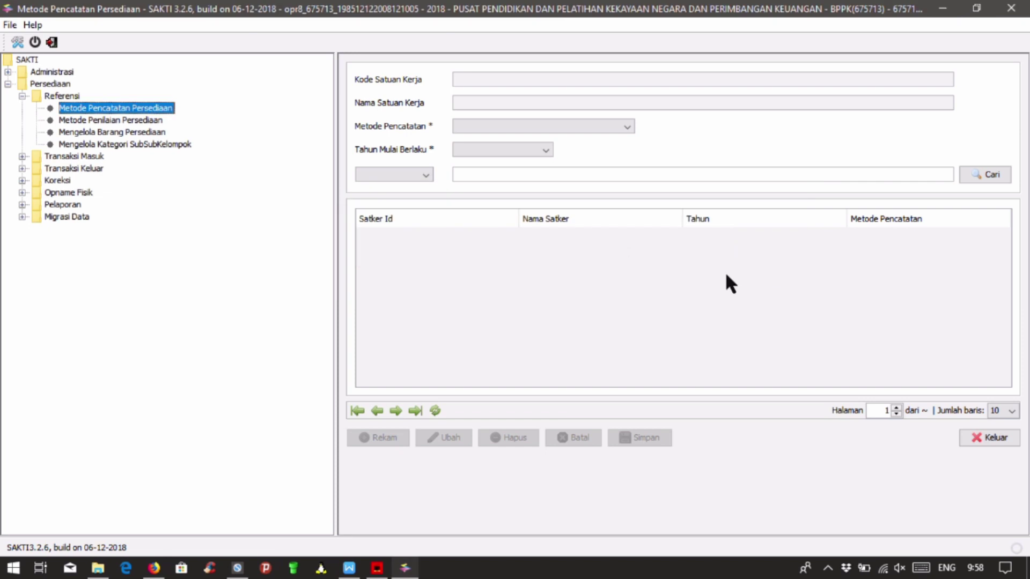
Open Metode Penilaian Persediaan and inspect the valuation entries for Aspal, Patok Beton and Baja
click(100, 122)
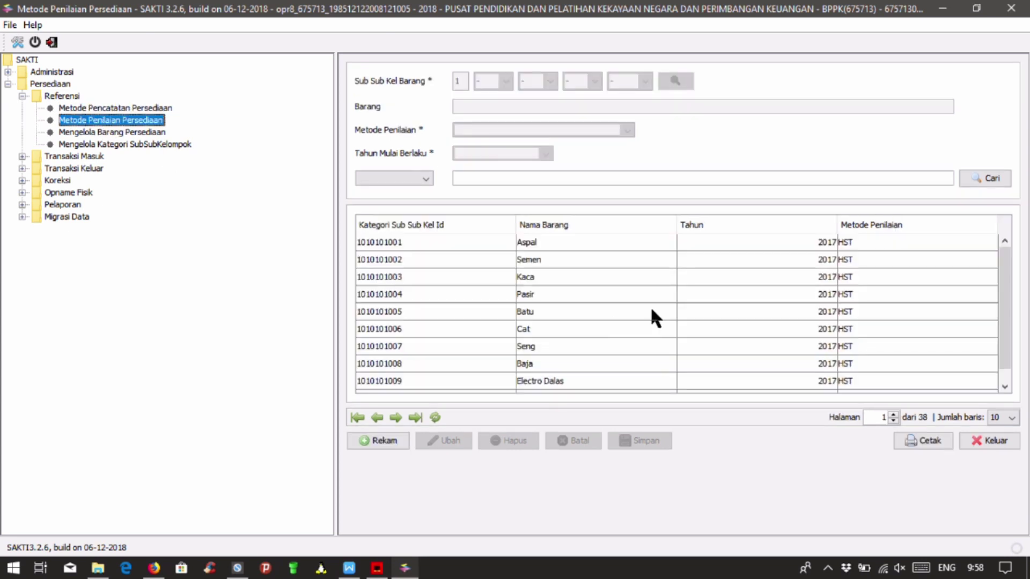
click(617, 244)
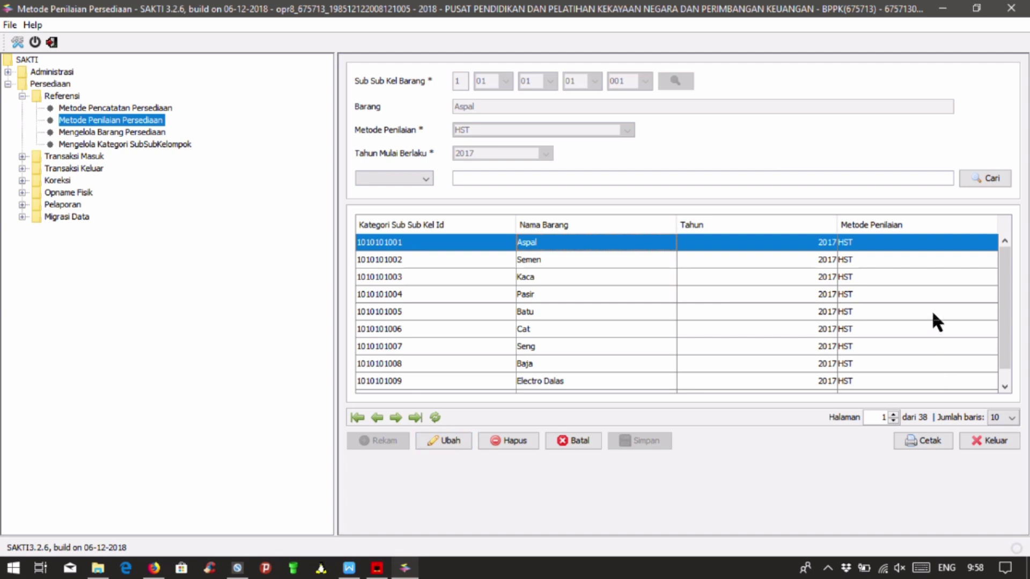
mouse_move(1007, 282)
mouse_down()
mouse_move(1006, 272)
mouse_move(1008, 349)
mouse_up()
click(942, 384)
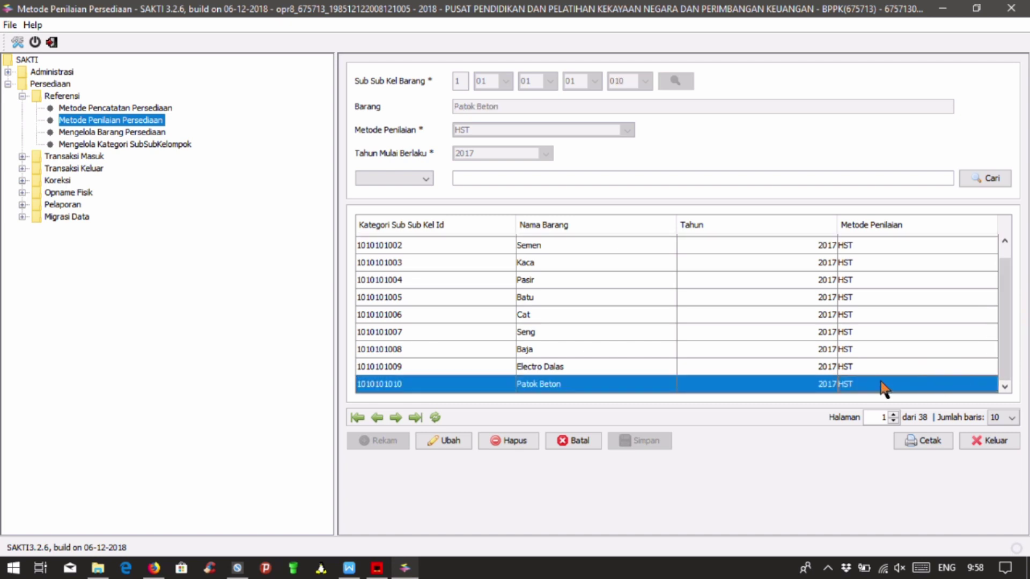
click(875, 365)
click(875, 336)
click(877, 349)
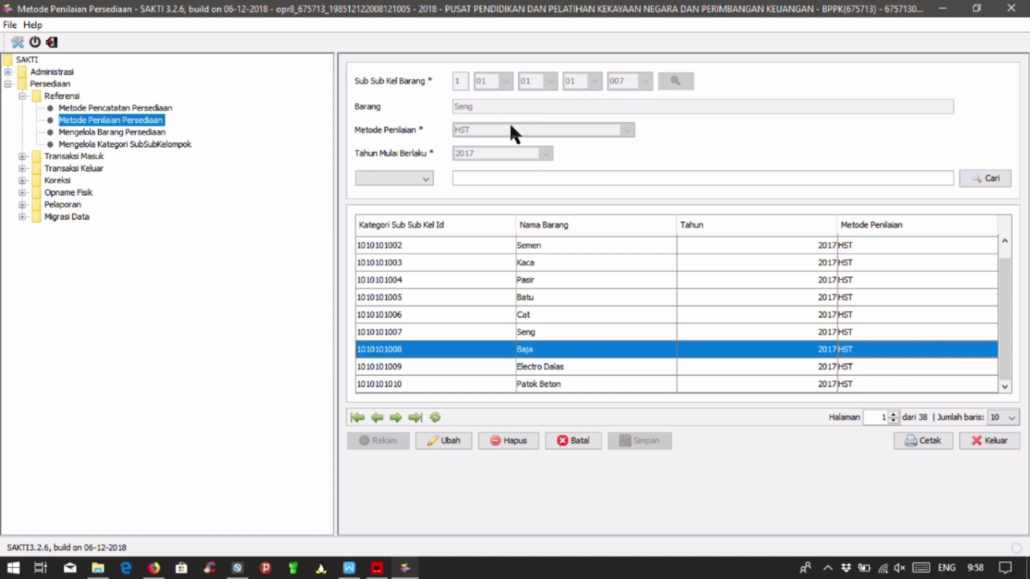
Open Mengelola Barang Persediaan and view the details of the PENYERAP BAU LEMARI item
click(133, 133)
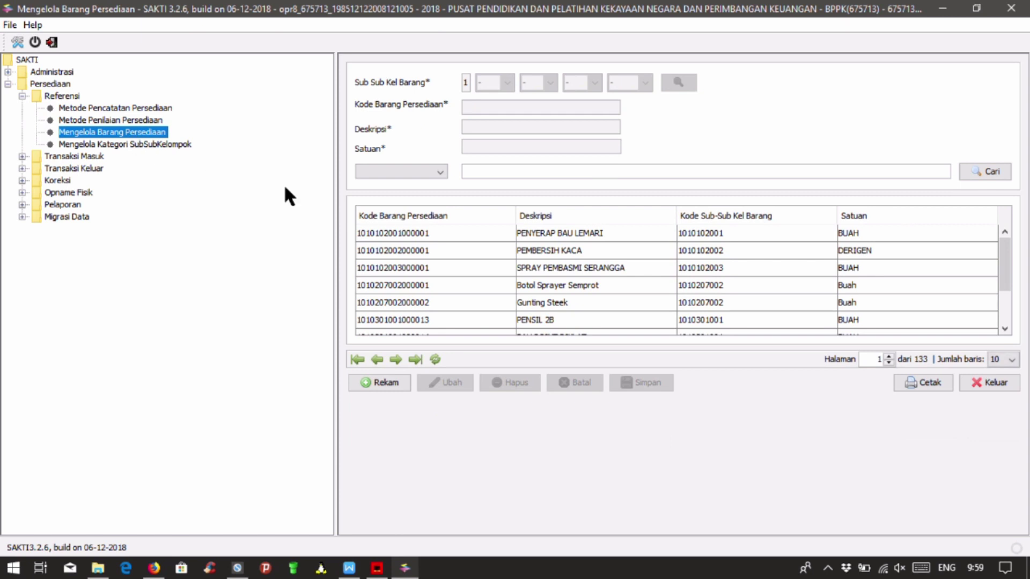
click(548, 231)
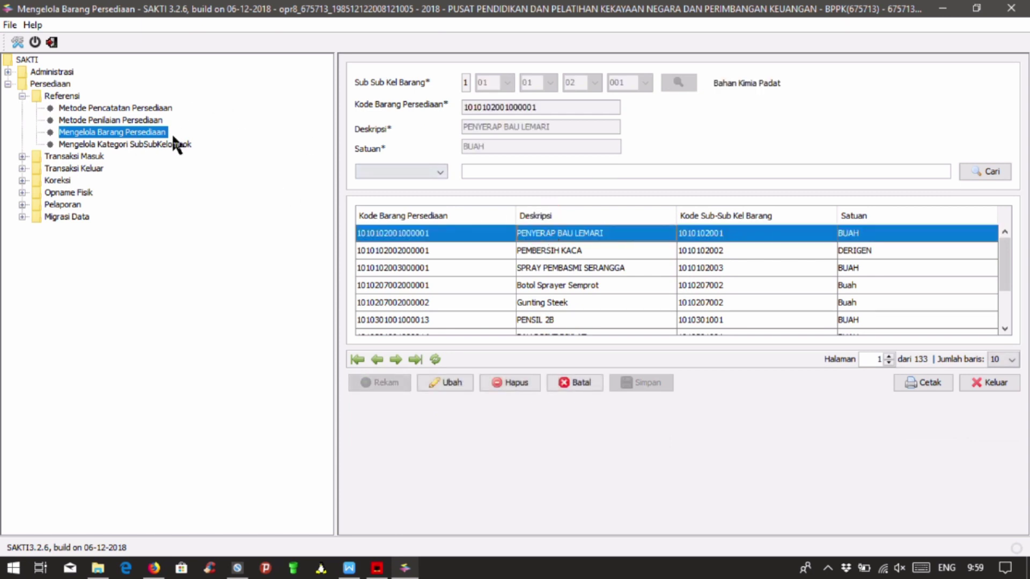
click(532, 107)
click(547, 121)
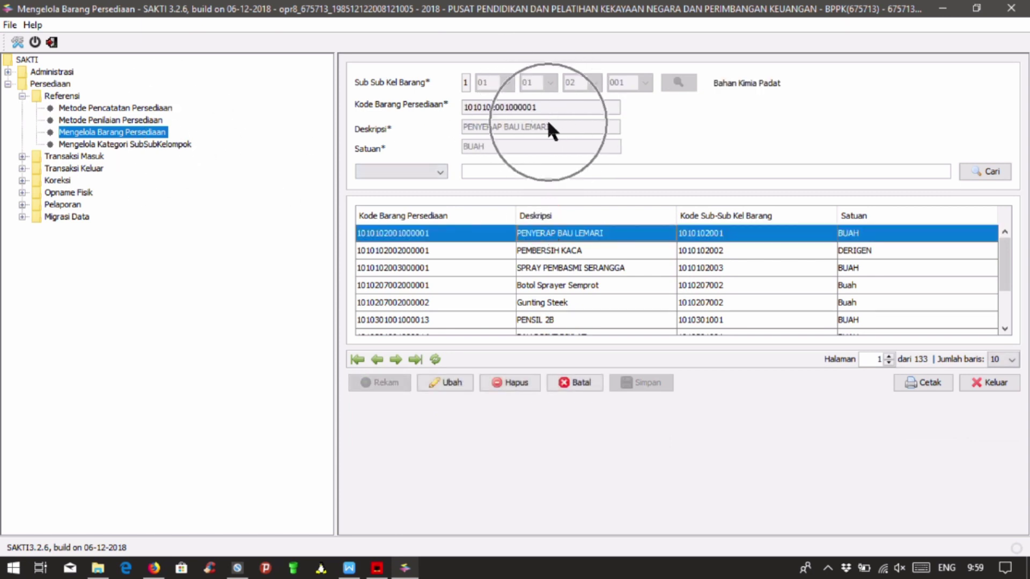
Open Mengelola Kategori SubSubKelompok and select the Aspal category
click(112, 143)
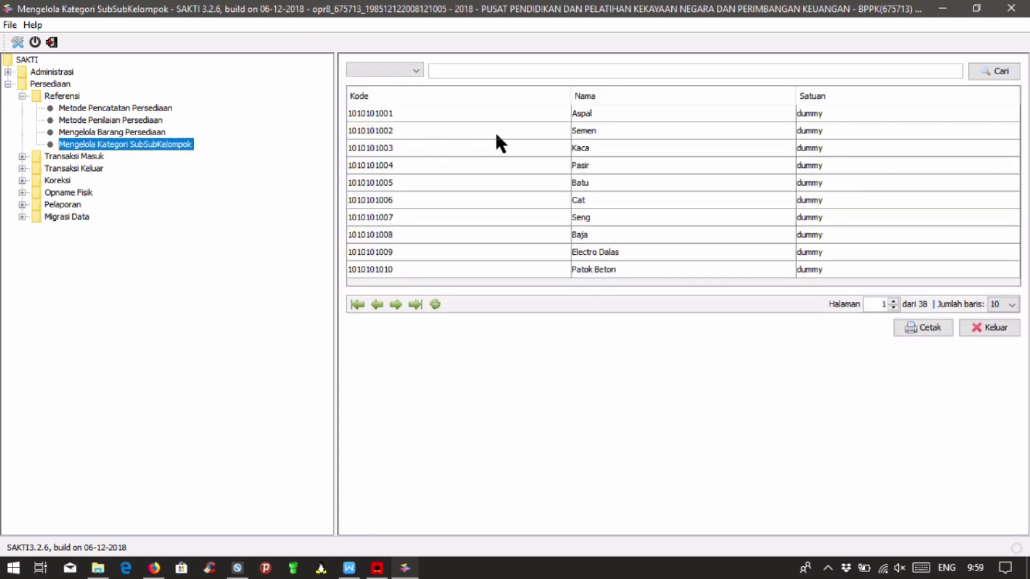
click(498, 119)
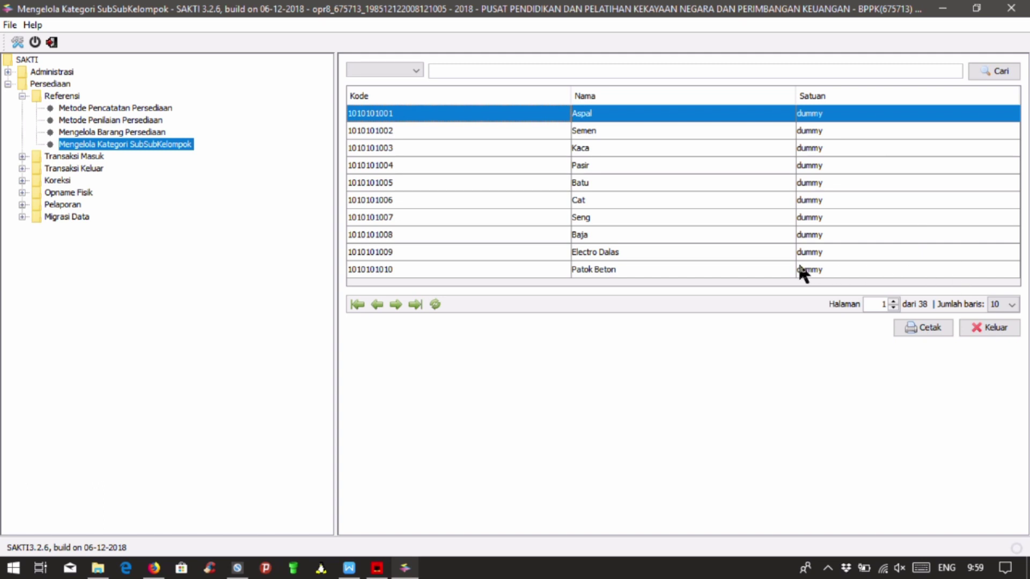
click(925, 332)
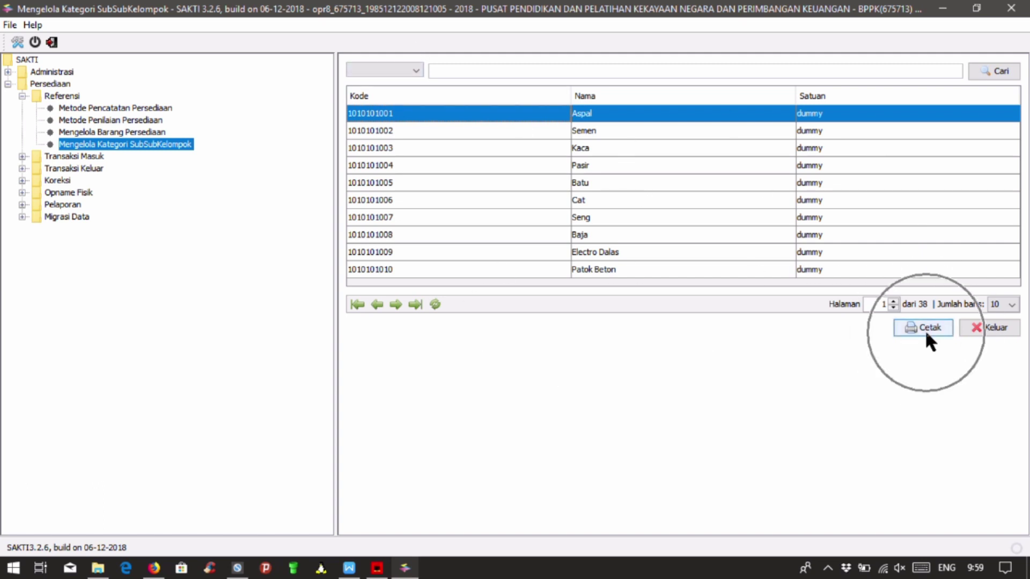
click(978, 328)
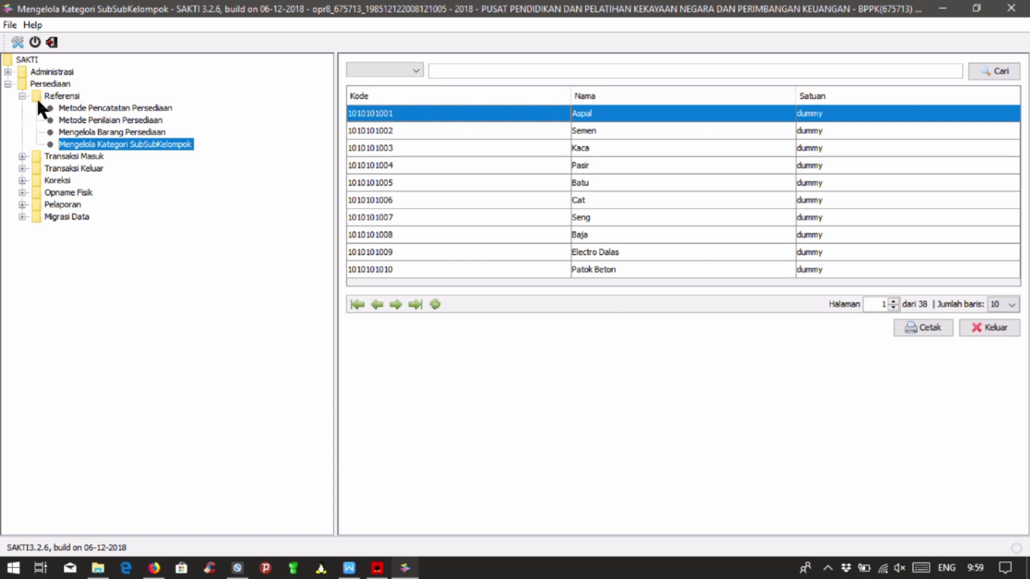
Collapse the Referensi group and expand the Transaksi Masuk group
click(22, 95)
click(22, 108)
click(106, 107)
click(94, 107)
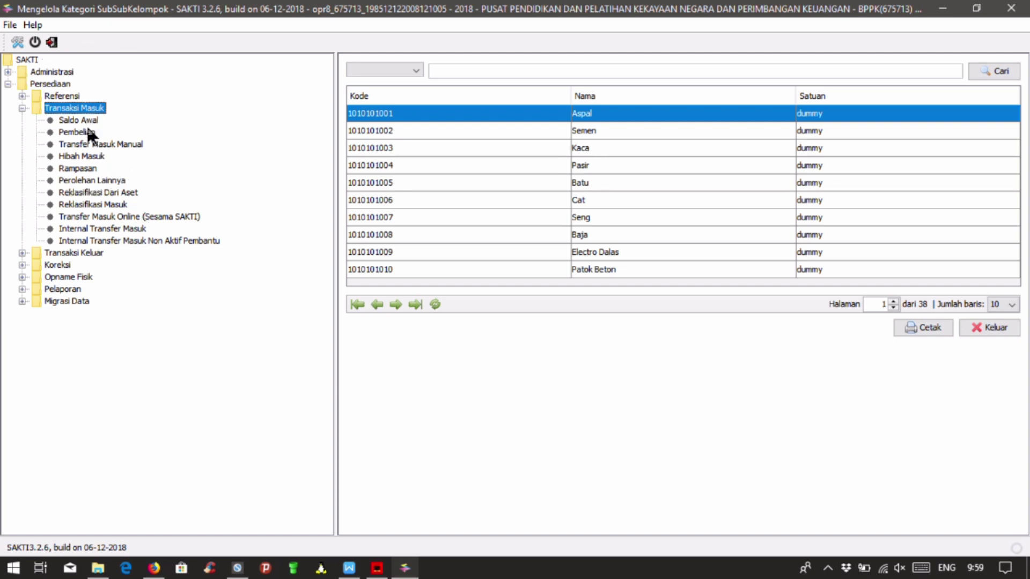
Look through the incoming transaction types and open Transfer Masuk Online (Sesama SAKTI)
click(88, 158)
click(87, 170)
click(88, 180)
click(92, 194)
click(92, 205)
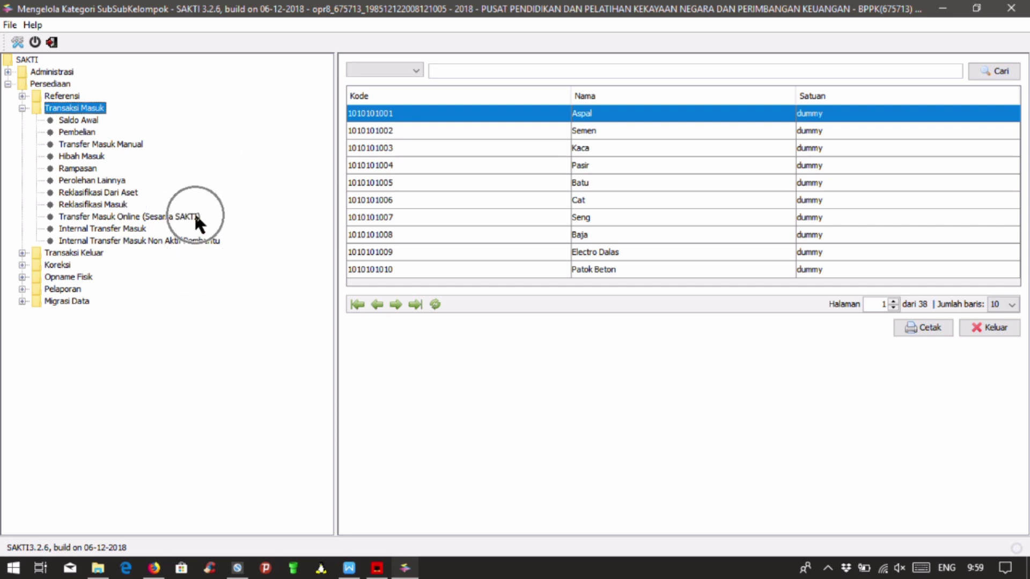
click(143, 236)
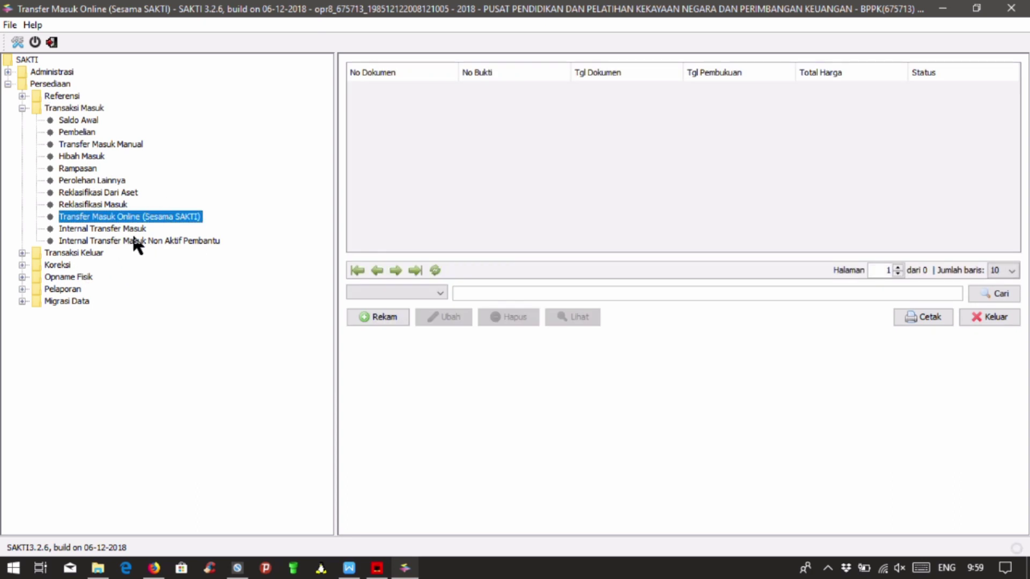
View the Saldo Awal list, and select the 26-01-2018 record in the Pembelian list
click(91, 120)
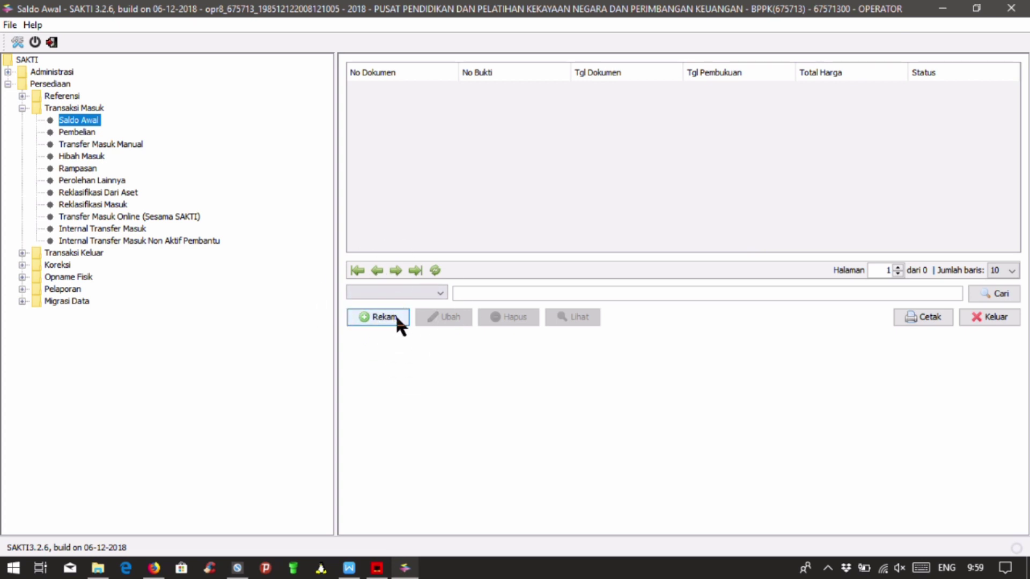
click(915, 316)
click(83, 133)
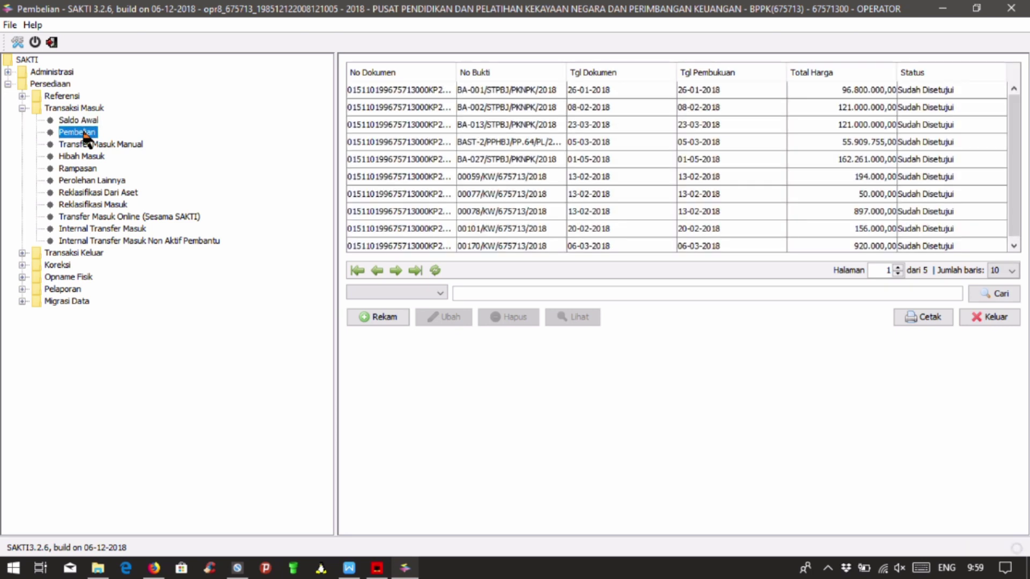
click(681, 89)
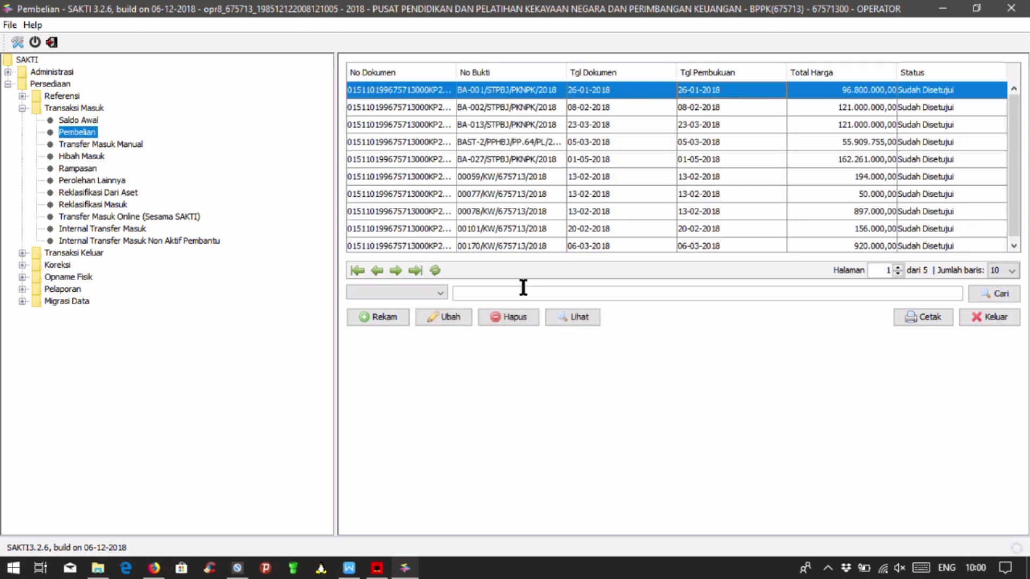
click(392, 317)
Open the Transfer Masuk Manual list and examine its records area and recording option
click(97, 145)
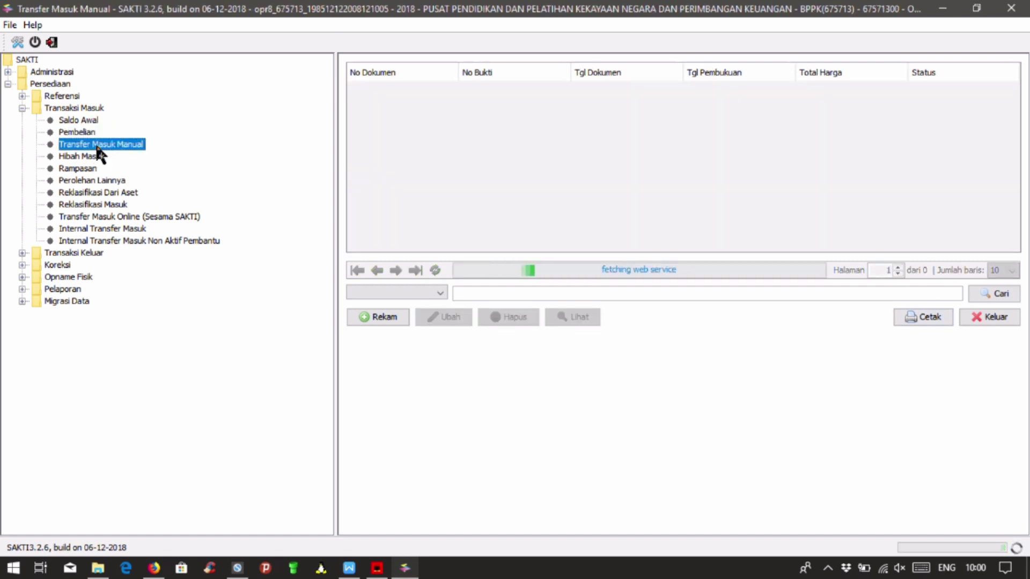
click(385, 318)
click(689, 162)
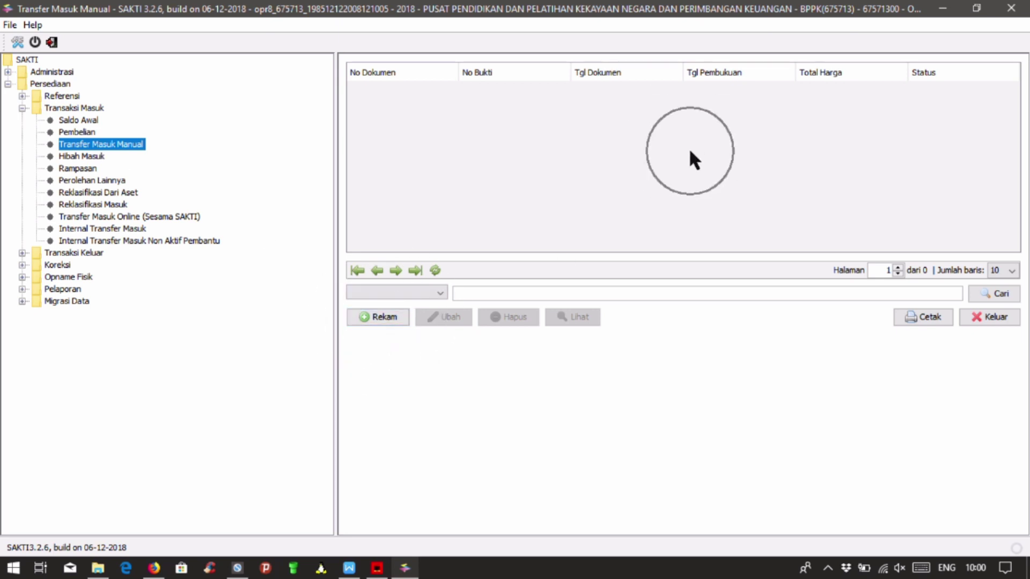
Browse the Hibah Masuk, Rampasan and Perolehan Lainnya transaction lists in order
click(81, 157)
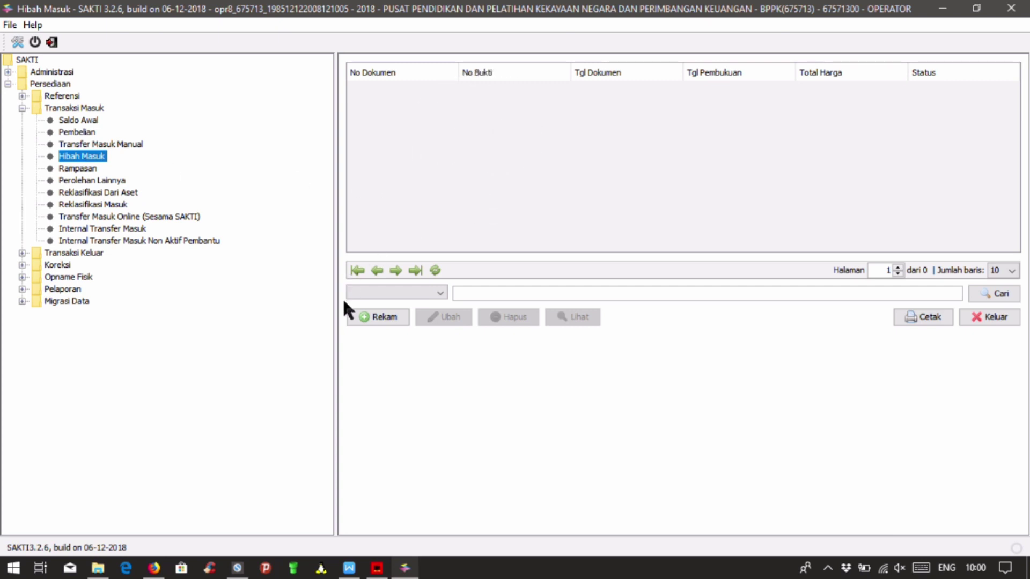
click(70, 169)
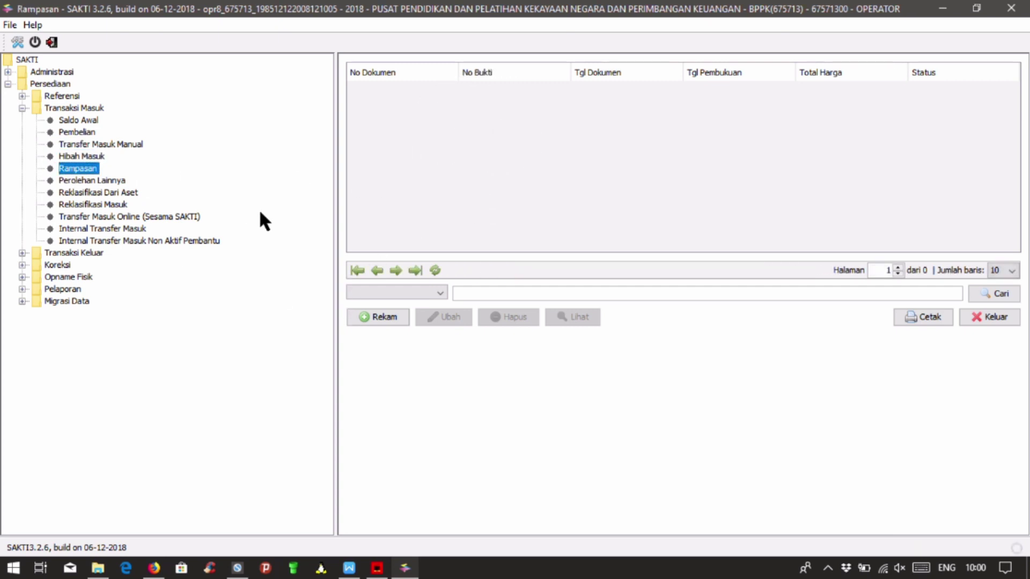
click(120, 183)
click(381, 316)
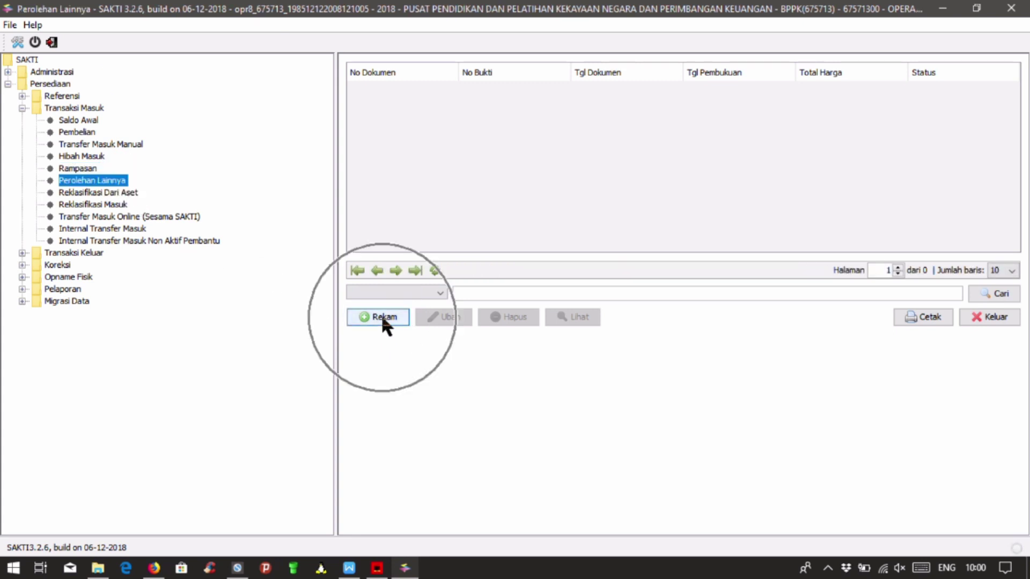
View the Reklasifikasi Dari Aset and Reklasifikasi Masuk transaction lists
click(130, 192)
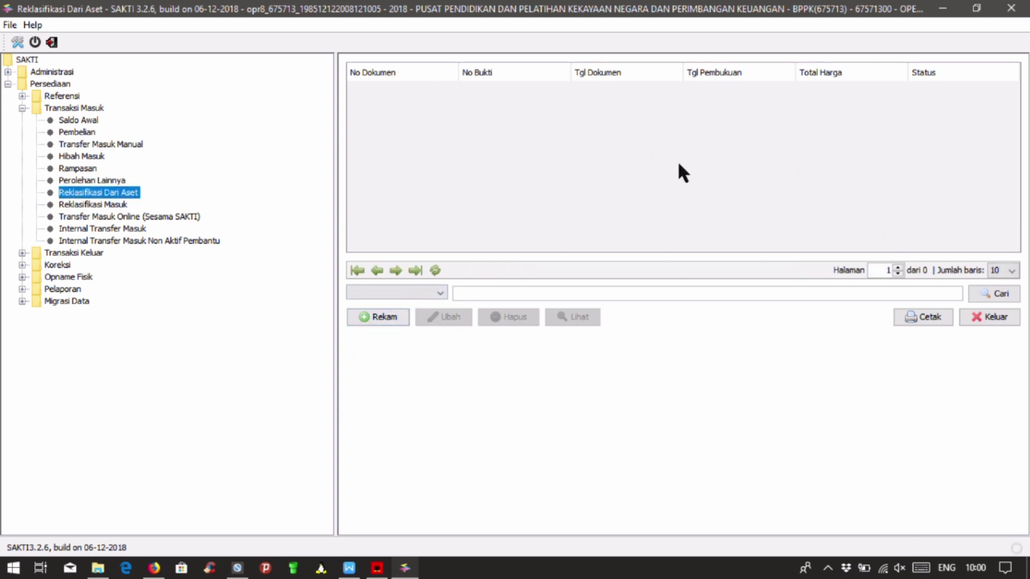
click(114, 206)
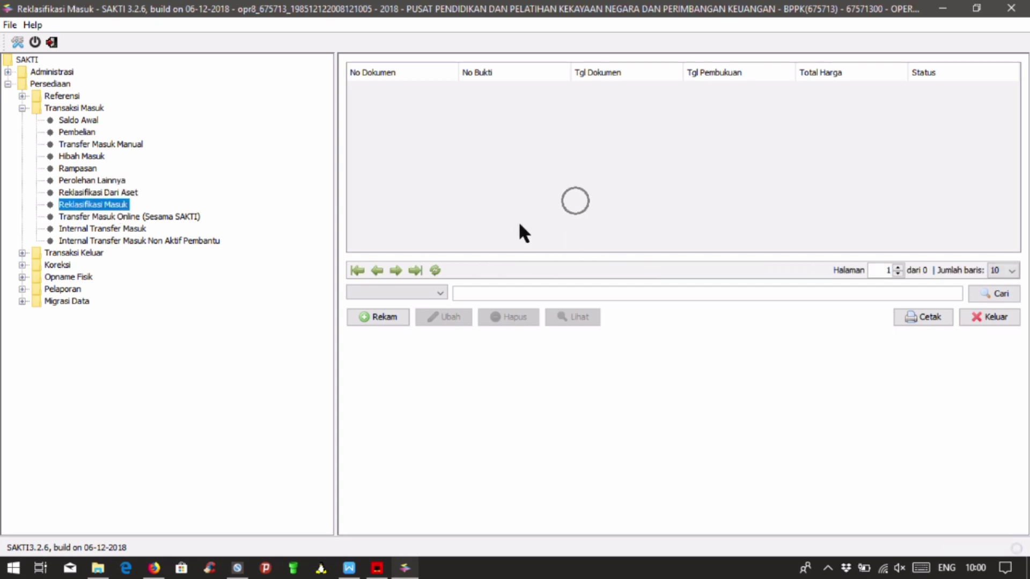
click(387, 319)
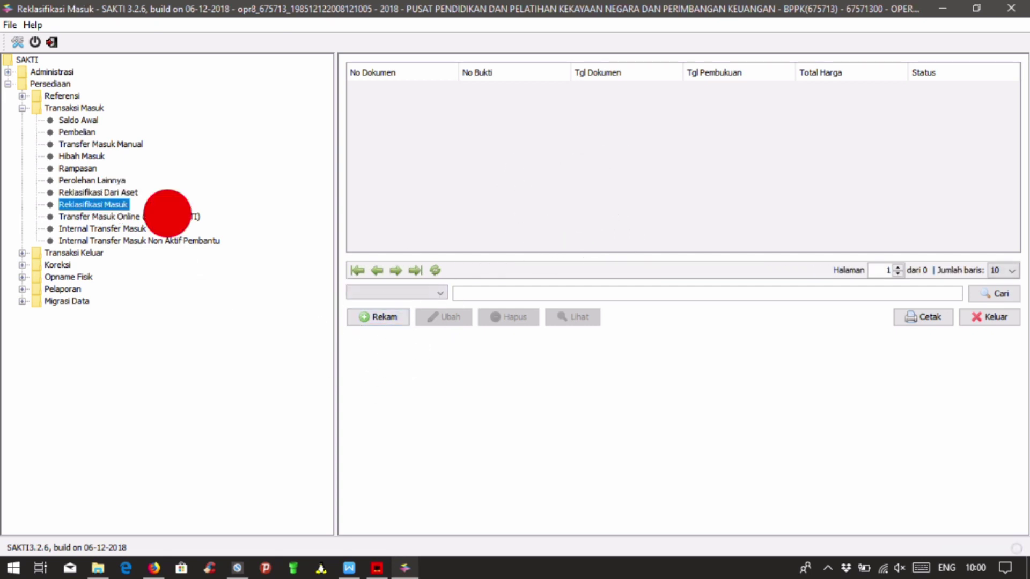
Browse the Transfer Masuk Online (Sesama SAKTI), Internal Transfer Masuk and Internal Transfer Masuk Non Aktif Pembantu lists in order
click(166, 214)
click(468, 128)
click(363, 319)
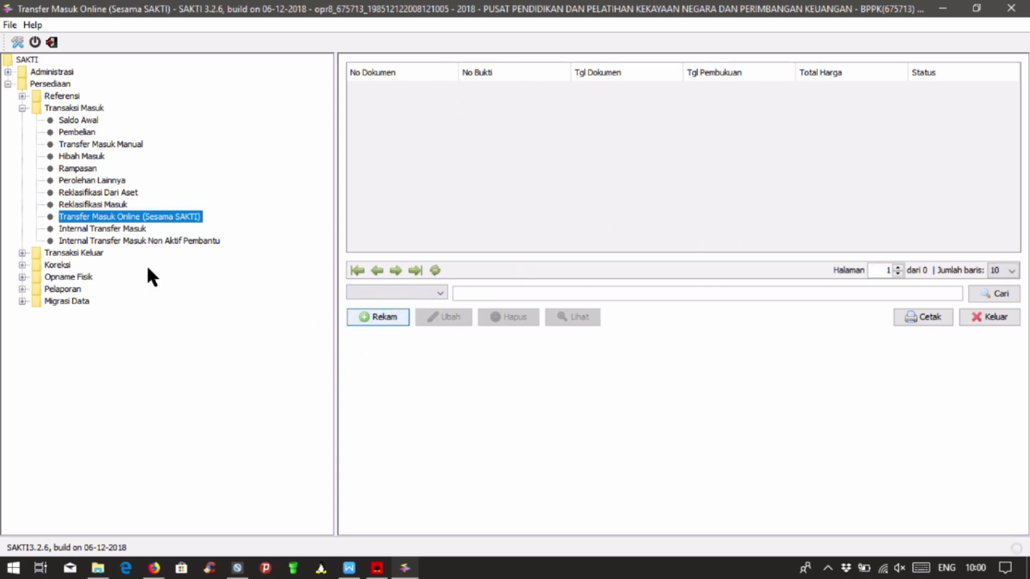
click(89, 227)
click(390, 319)
click(171, 239)
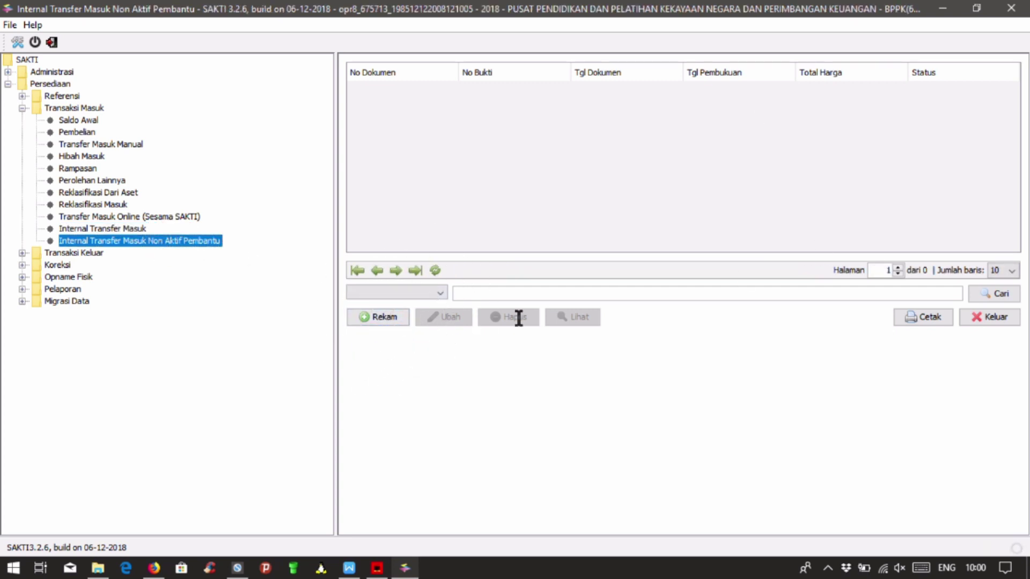
Expand the Transaksi Keluar group in place of Transaksi Masuk and open its Pemakaian list
click(22, 108)
click(71, 119)
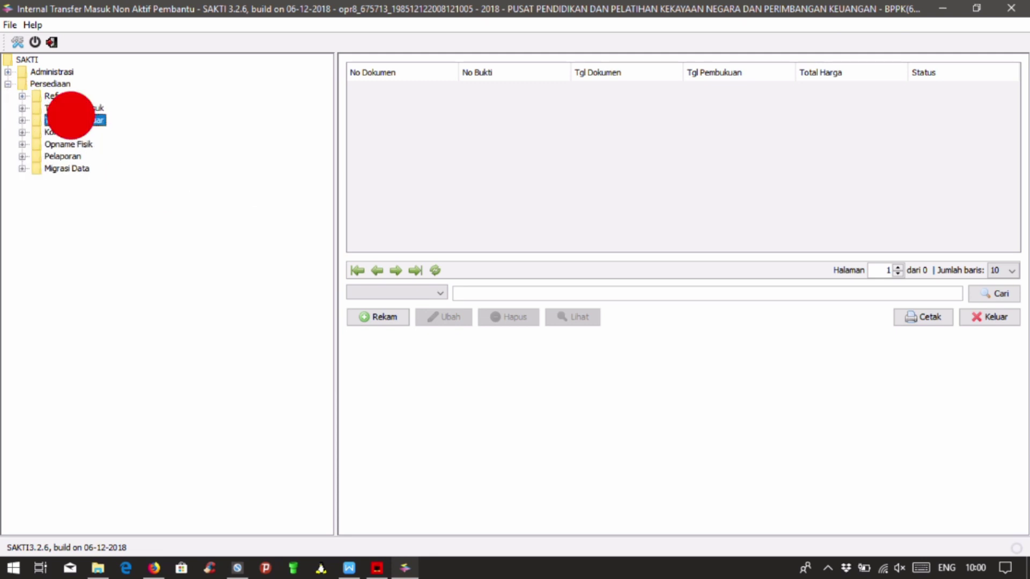
click(22, 119)
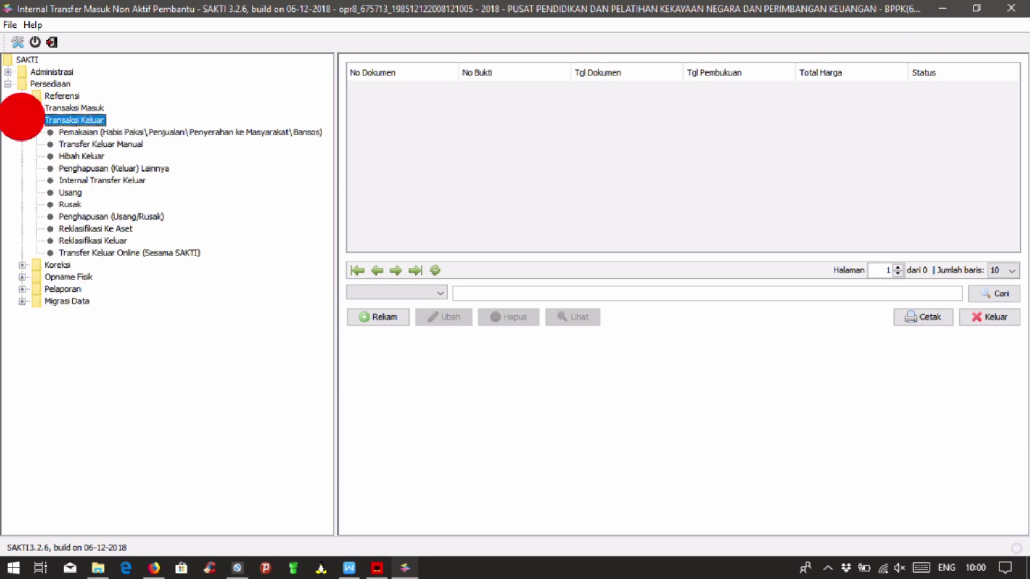
click(97, 134)
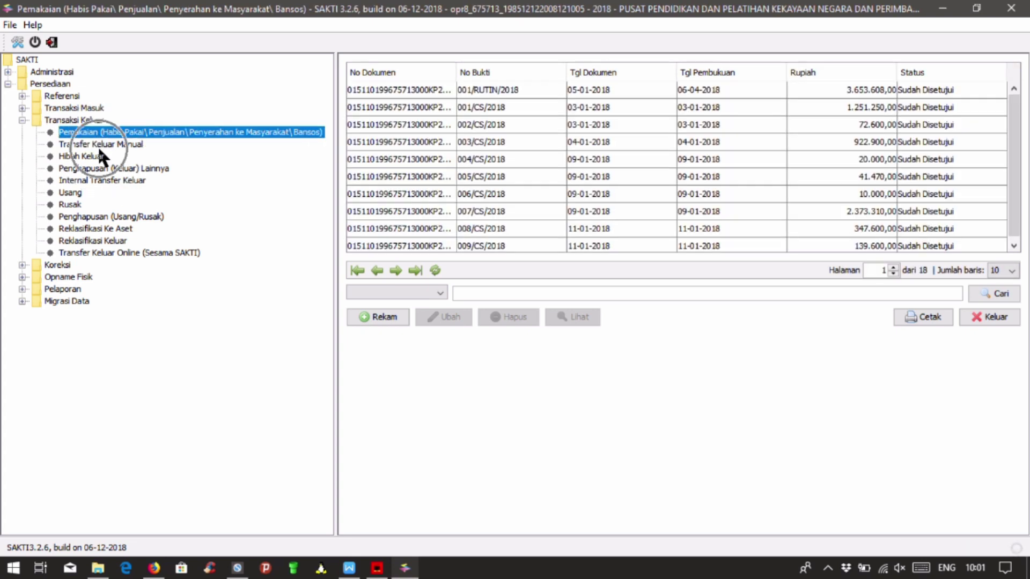
Look through the outgoing transaction types, opening the Usang list
click(92, 170)
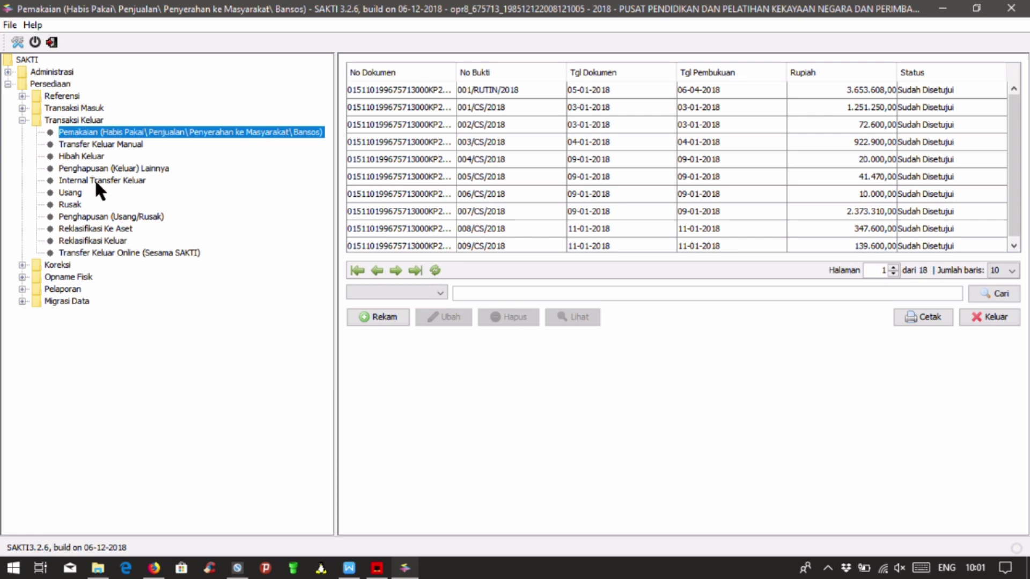
click(71, 194)
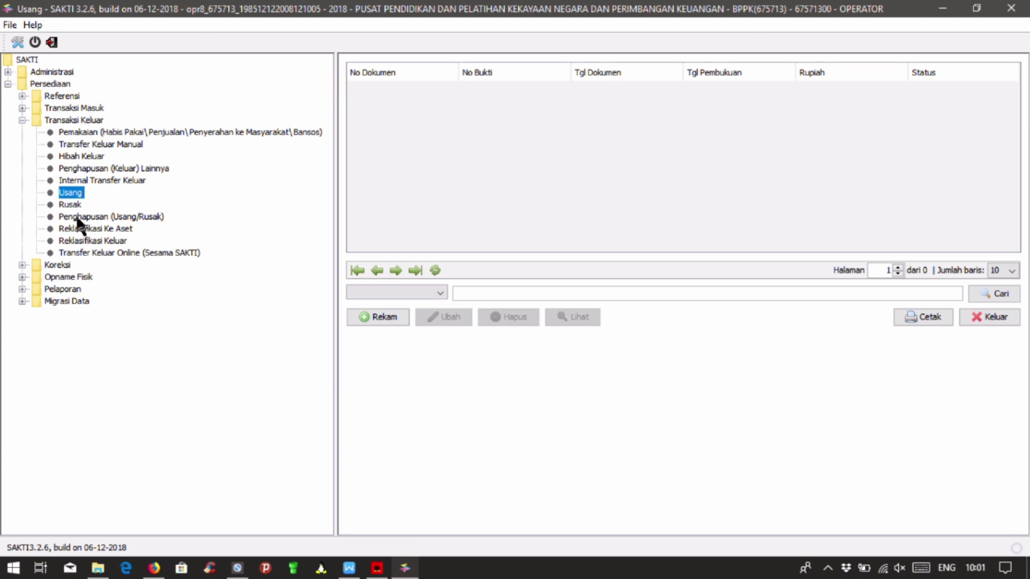
click(82, 241)
Return to the Pemakaian list and select the 001/RUTIN/2018 record for viewing
click(83, 132)
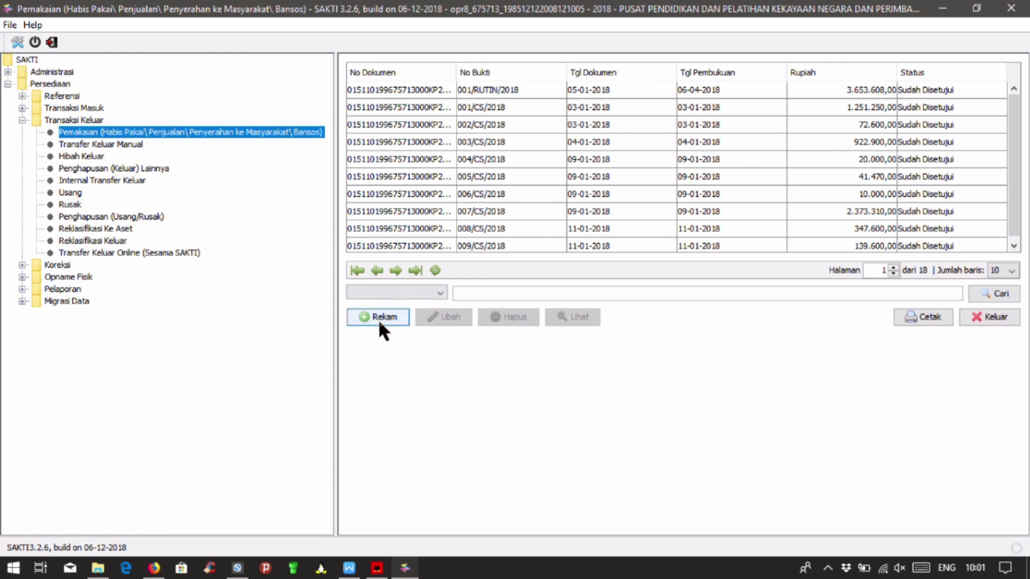
click(555, 92)
click(567, 317)
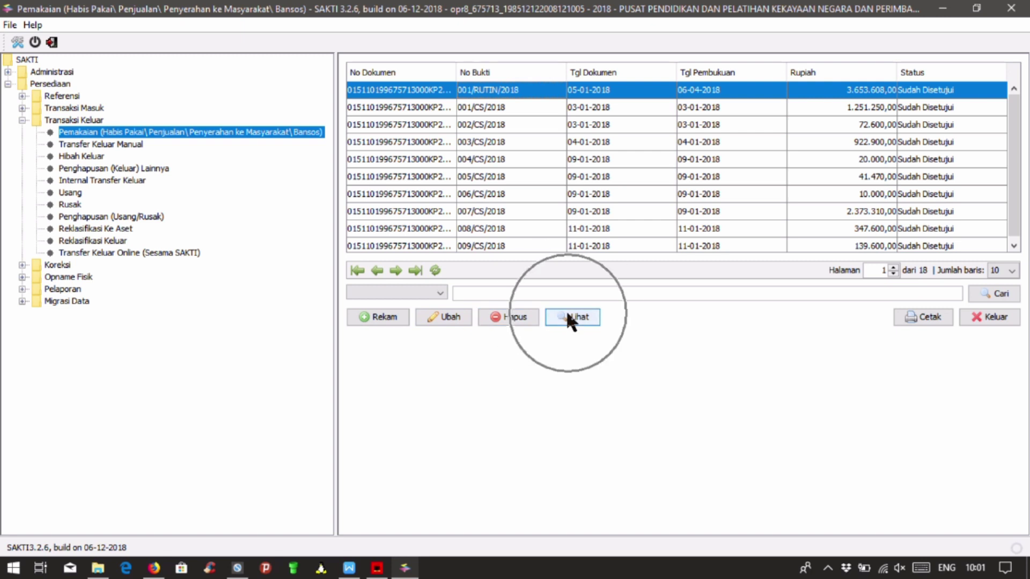
Open the Transfer Keluar Manual list and examine its recording option
click(128, 144)
click(391, 315)
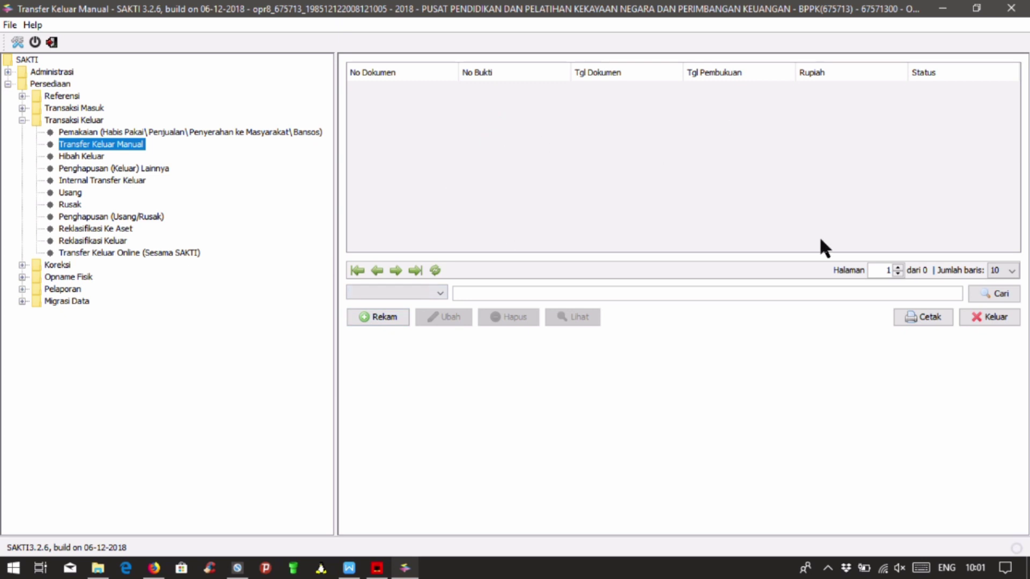
Look through the Hibah Keluar, Penghapusan (Keluar) Lainnya and Internal Transfer Keluar lists
click(82, 156)
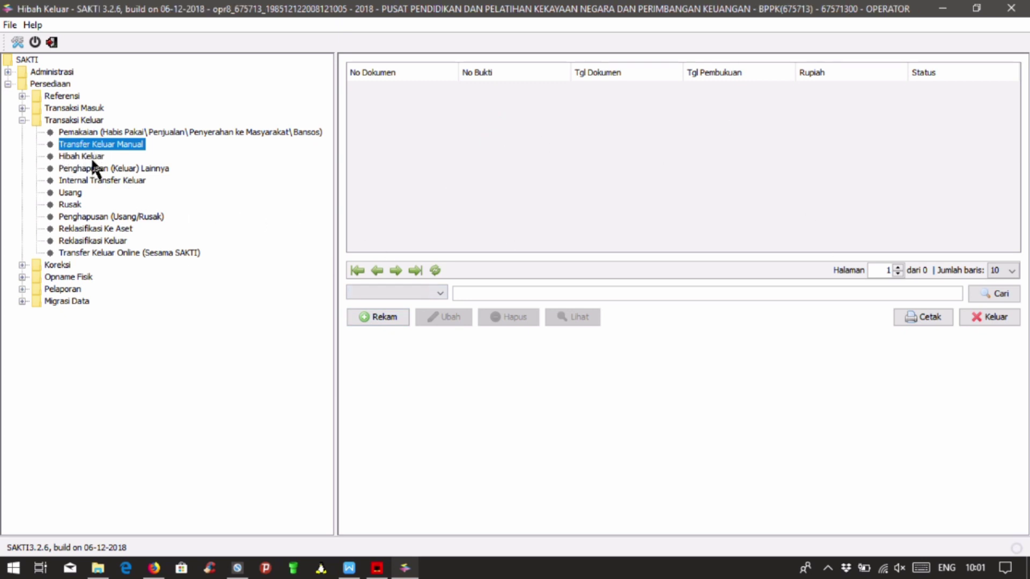
click(365, 320)
click(561, 155)
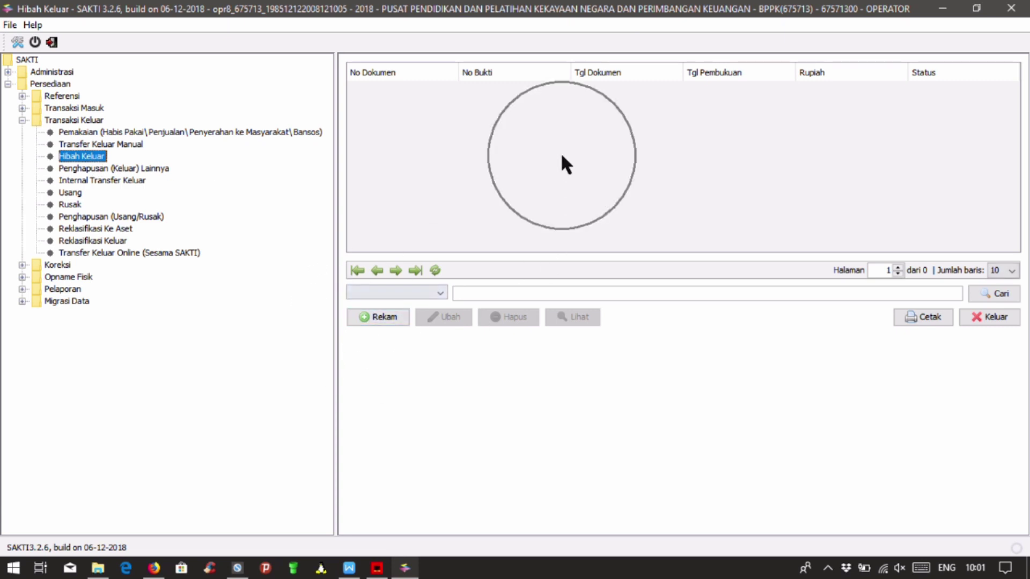
click(110, 168)
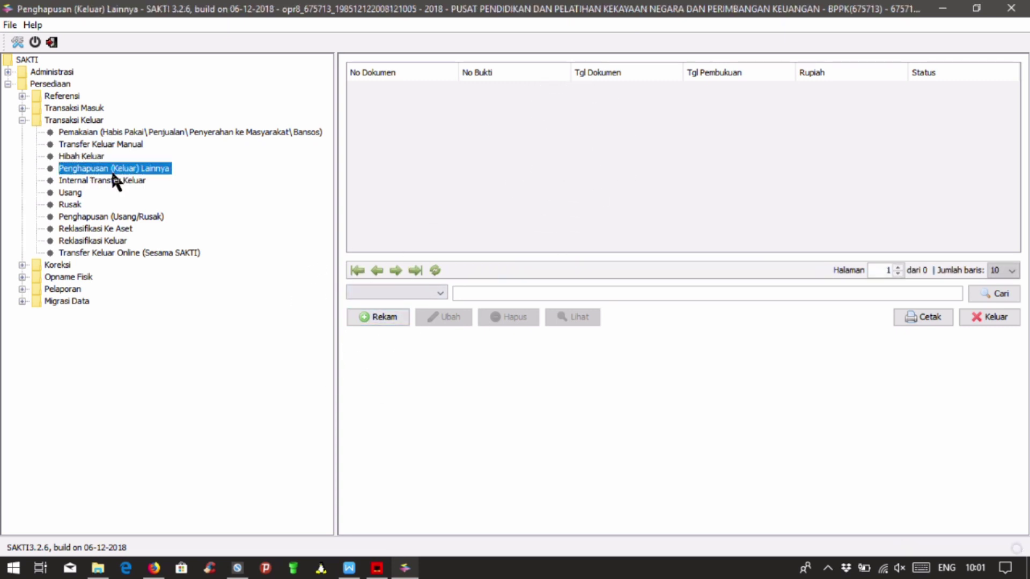
click(390, 320)
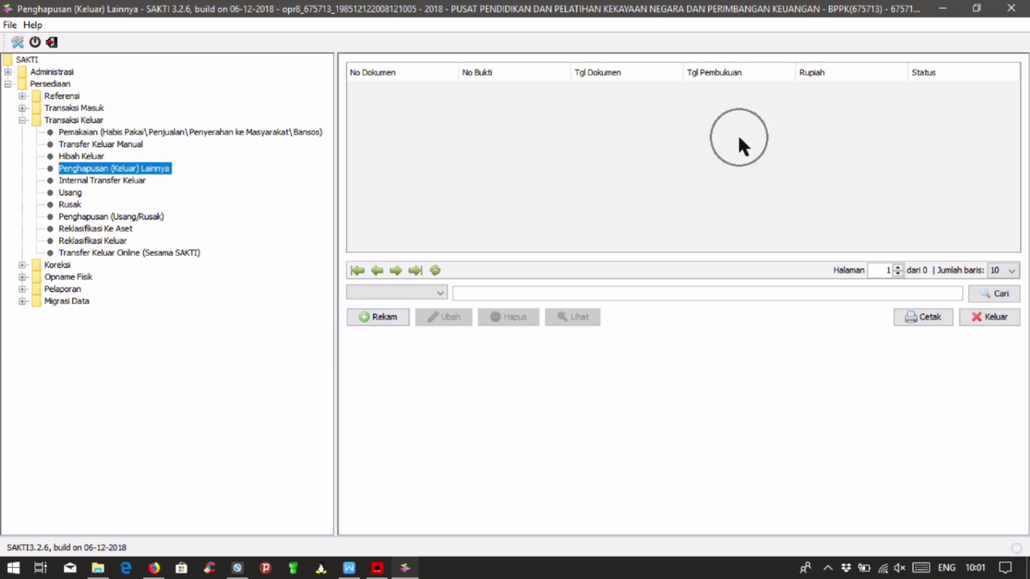
click(134, 179)
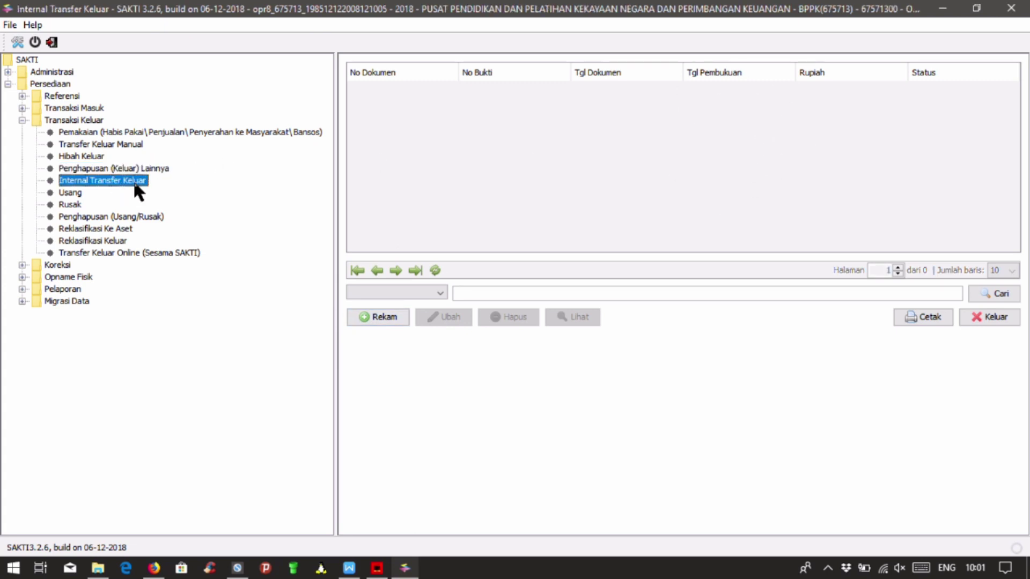
click(378, 318)
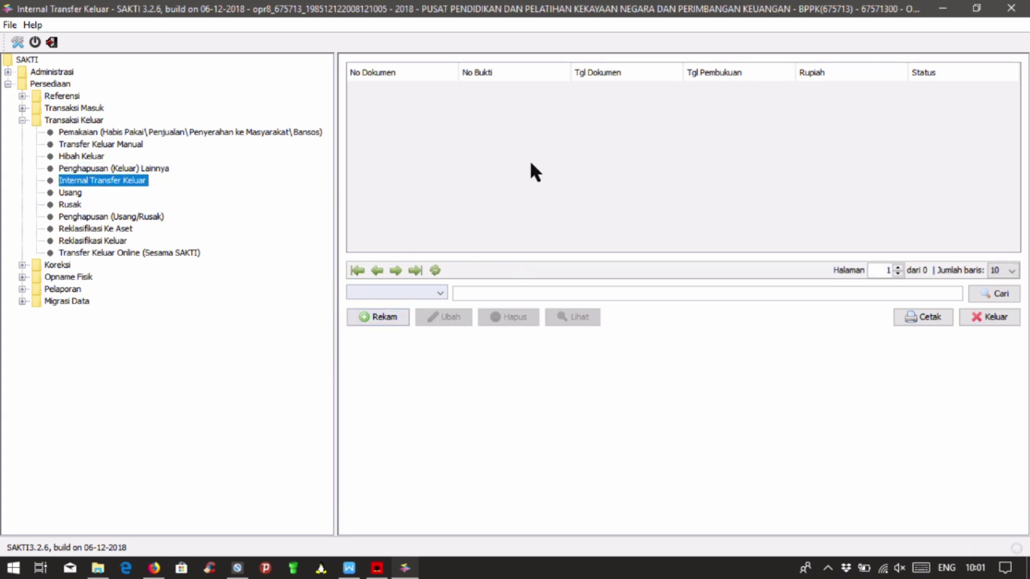
View the Usang, Rusak and Penghapusan (Usang/Rusak) transaction lists
click(77, 194)
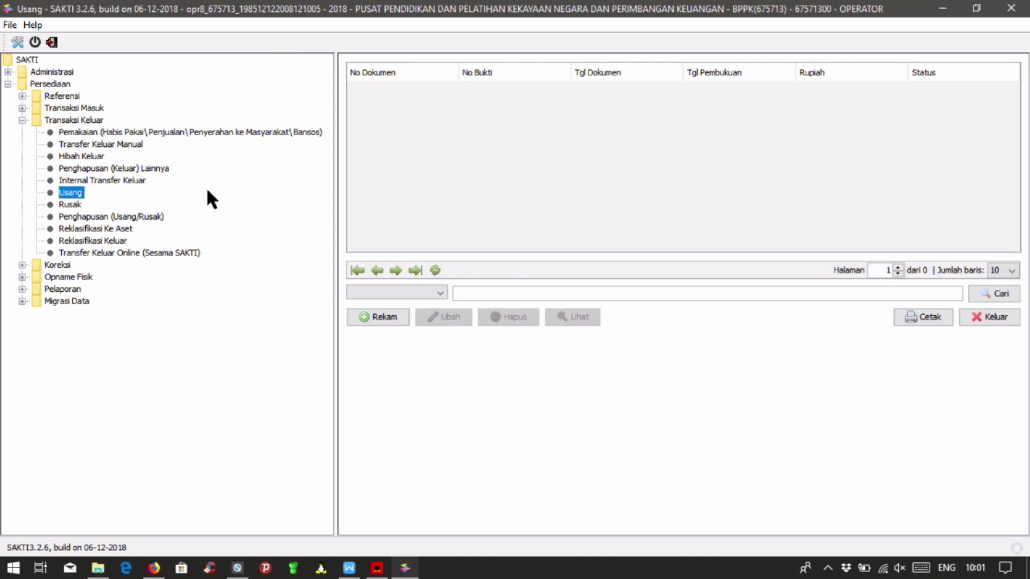
click(73, 204)
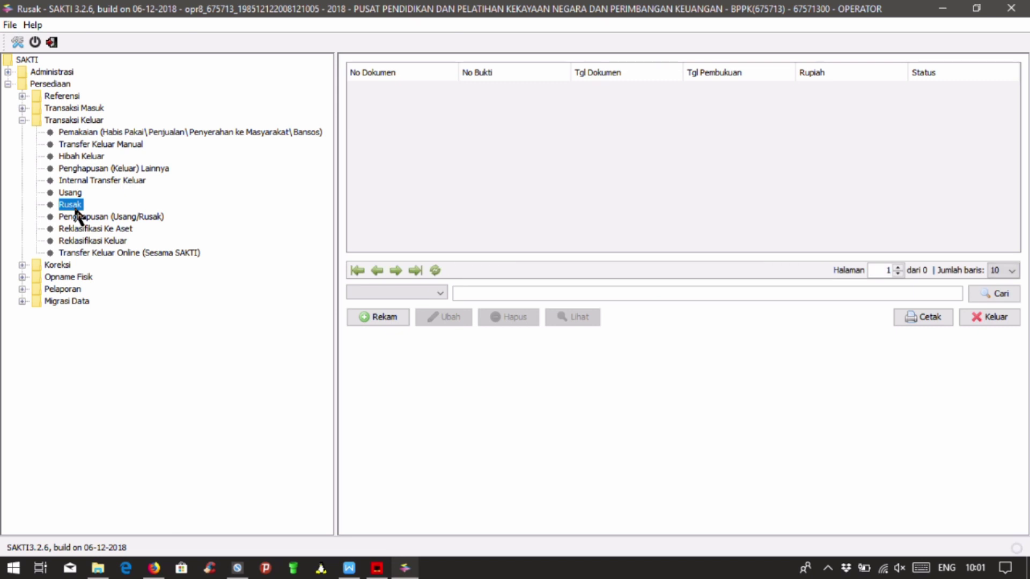
click(78, 217)
click(379, 355)
View the Reklasifikasi Ke Aset, Reklasifikasi Keluar and Transfer Keluar Online (Sesama SAKTI) lists
click(103, 228)
click(490, 202)
click(103, 240)
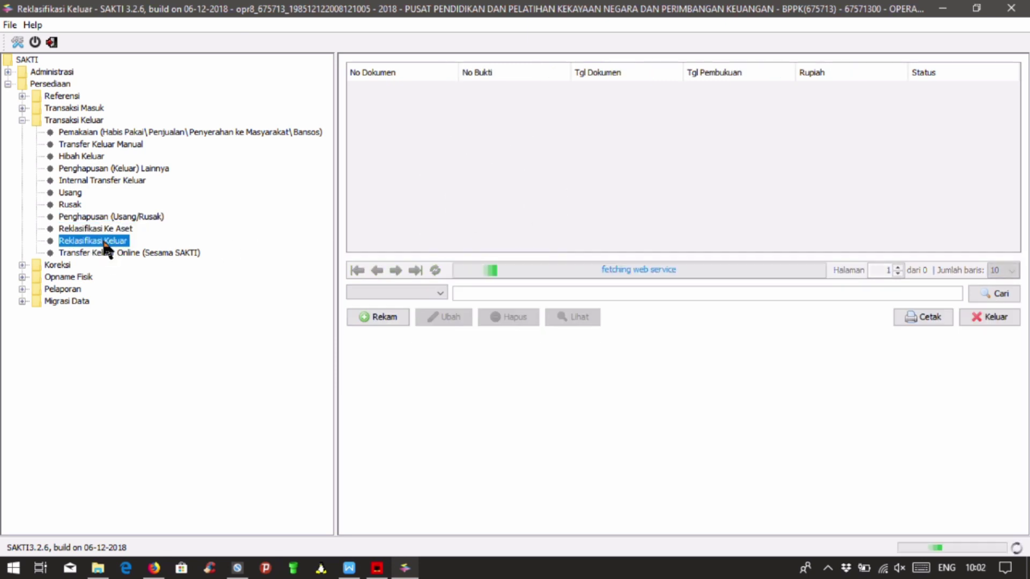
click(178, 251)
click(364, 316)
click(567, 175)
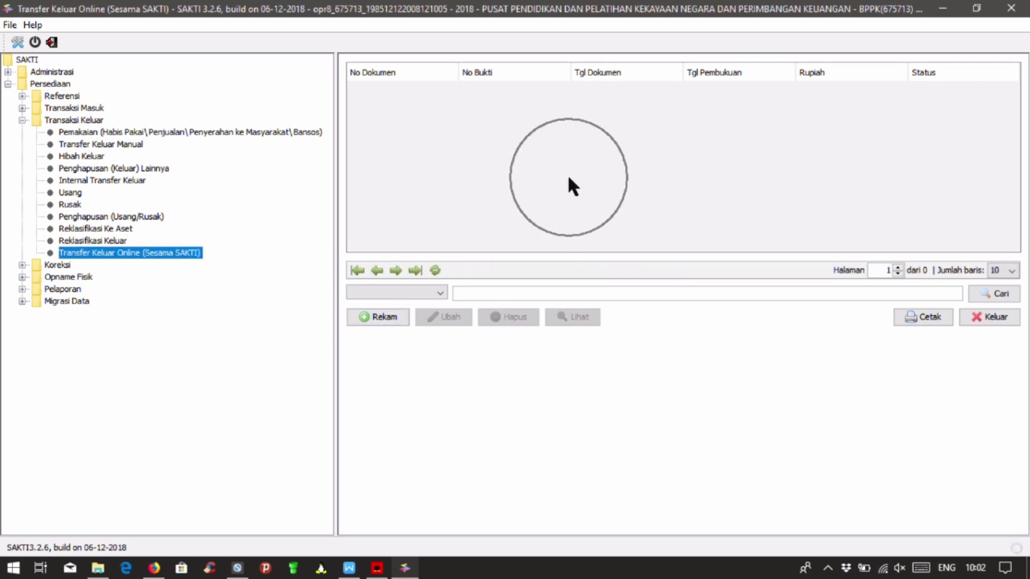
Expand the Koreksi group in place of Transaksi Keluar and view its Koreksi Jumlah, Koreksi Nilai and Batal Transfer Keluar Online lists
click(51, 116)
click(22, 120)
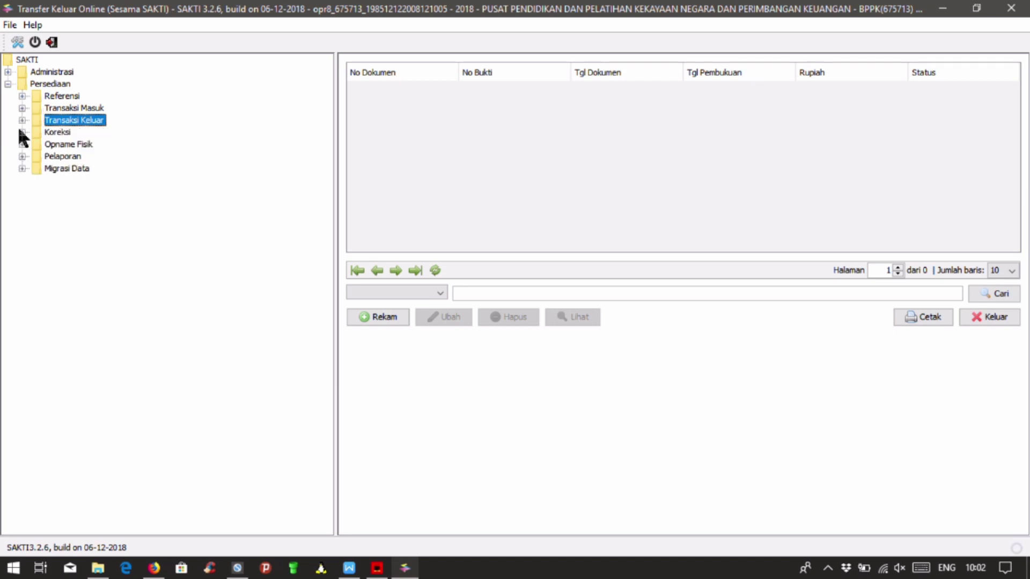
click(57, 131)
click(22, 132)
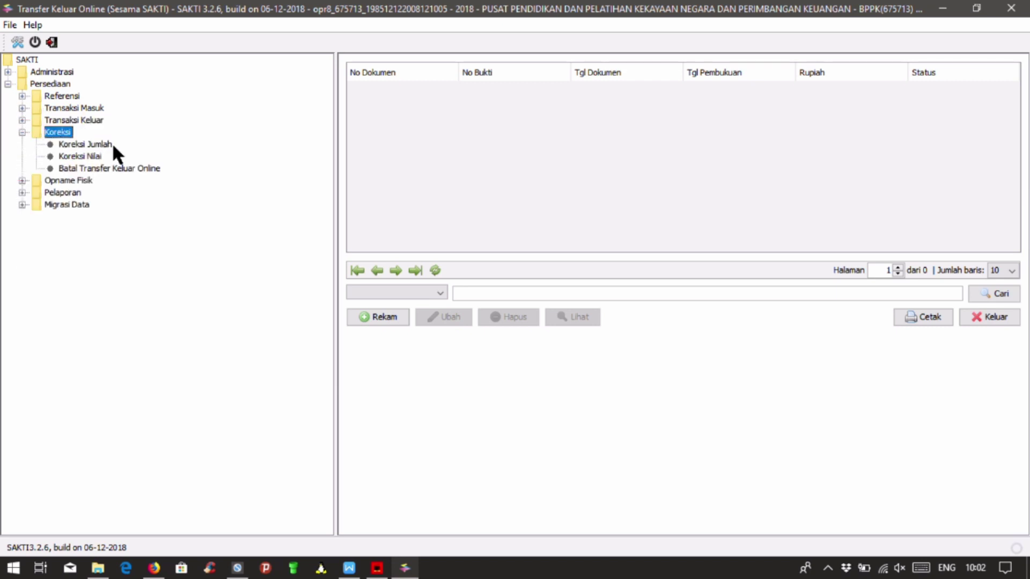
click(87, 144)
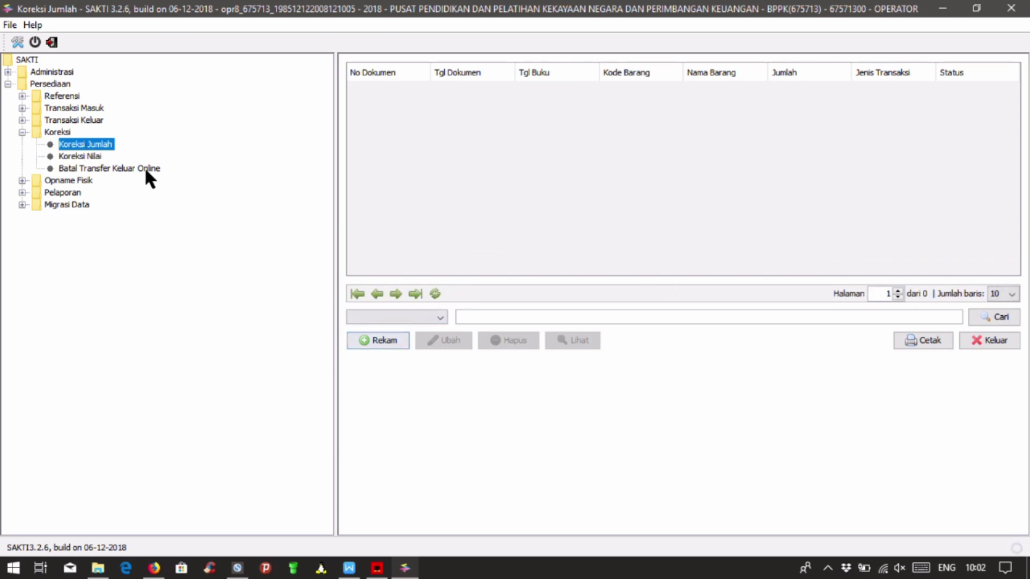
click(96, 155)
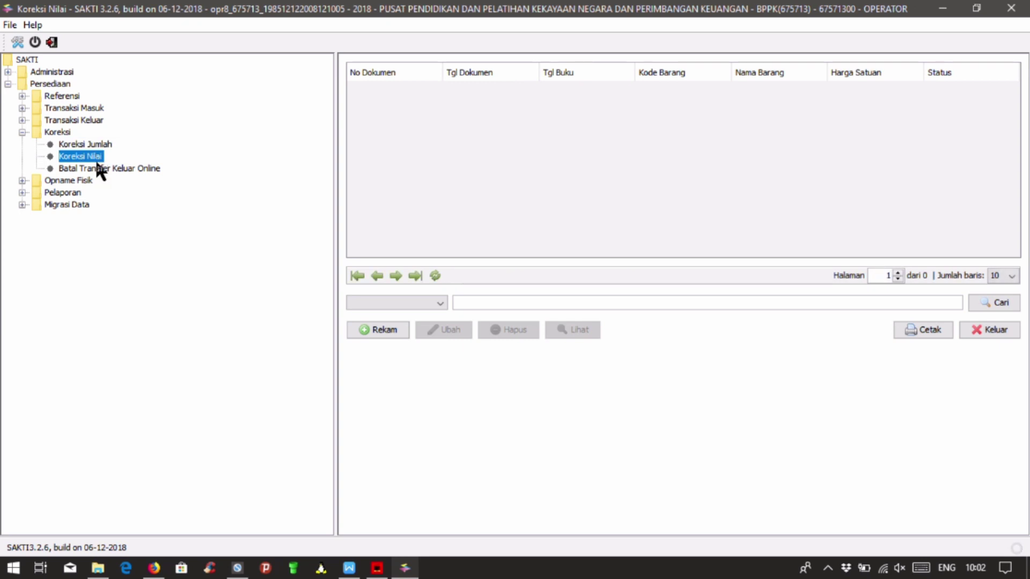
click(100, 168)
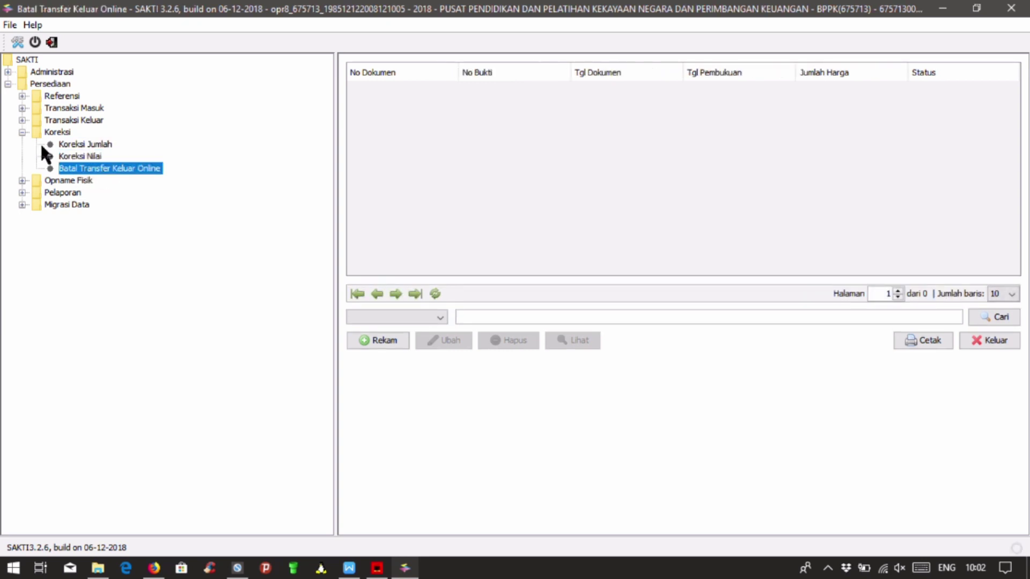
Expand Opname Fisik in place of Koreksi and look through the items in Cetak Bahan Opname Fisik
click(22, 132)
click(22, 144)
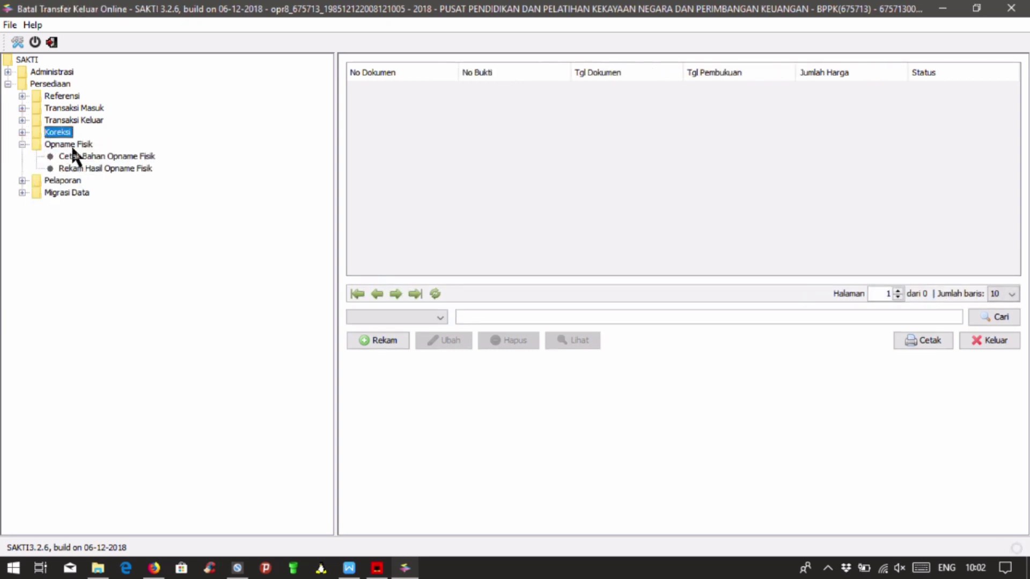
click(80, 156)
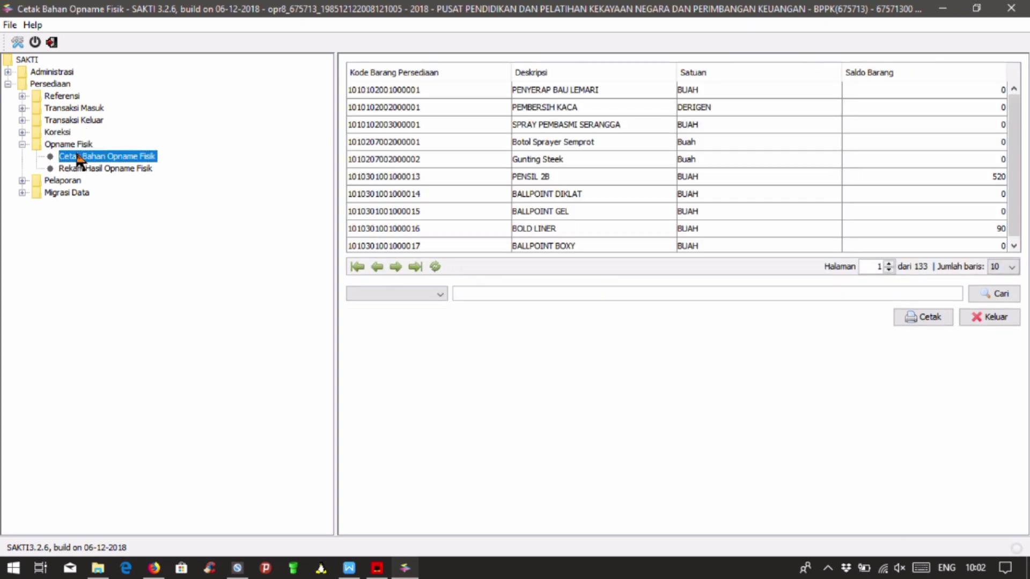
click(442, 89)
click(450, 110)
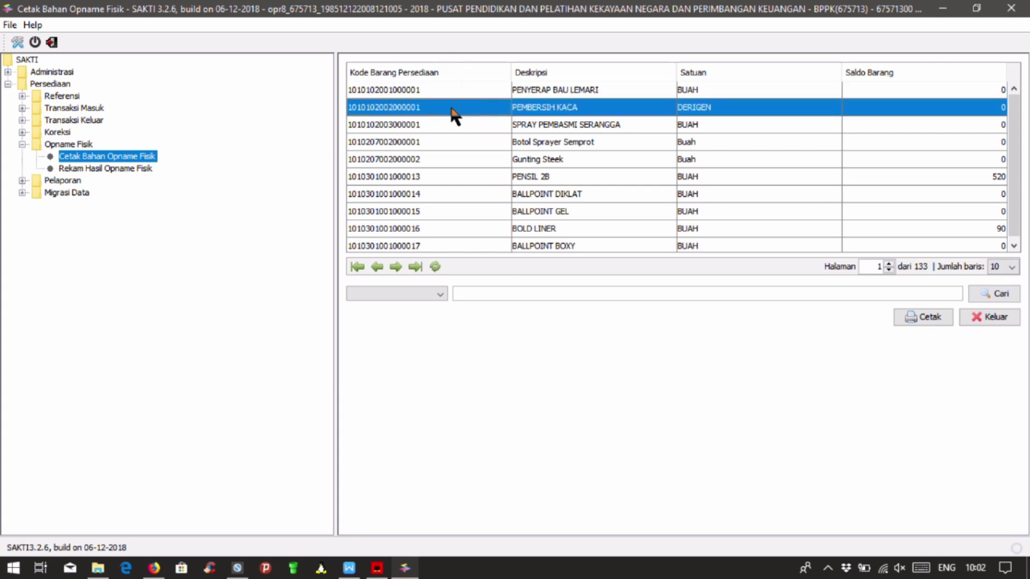
click(480, 128)
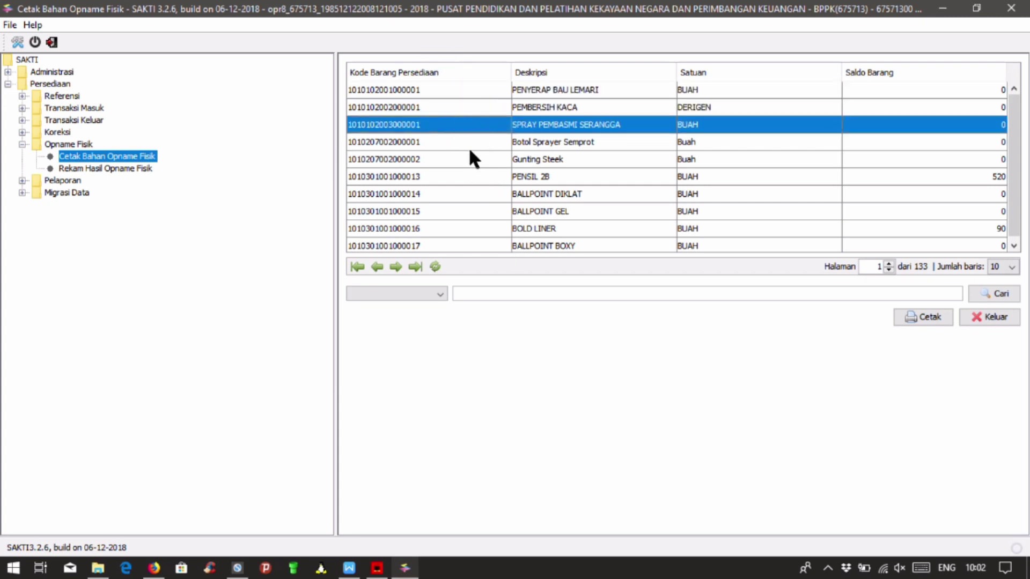
click(468, 147)
click(452, 159)
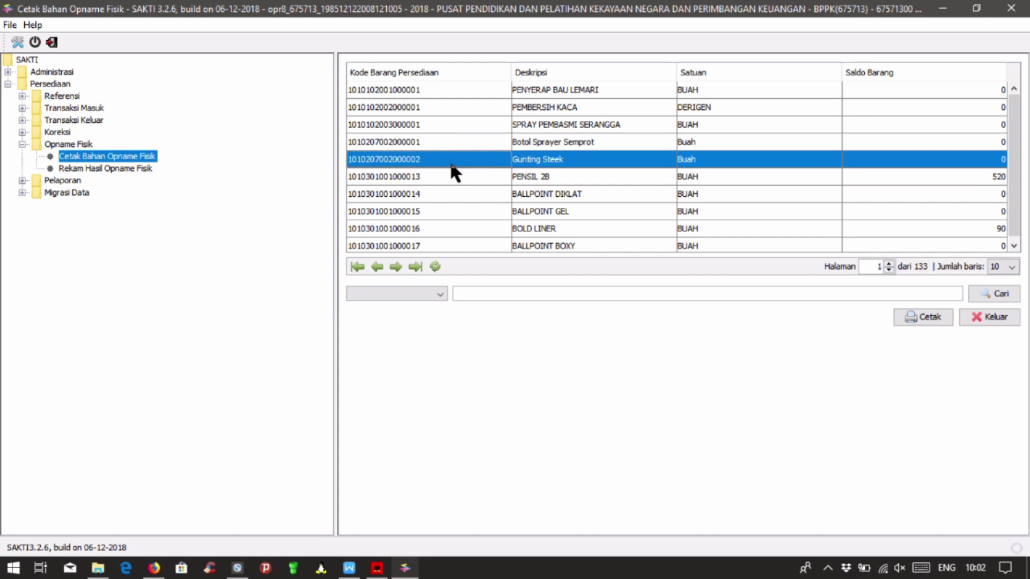
Open the Rekam Hasil Opname Fisik list and select the record dated 29-06-2018 for viewing
click(130, 167)
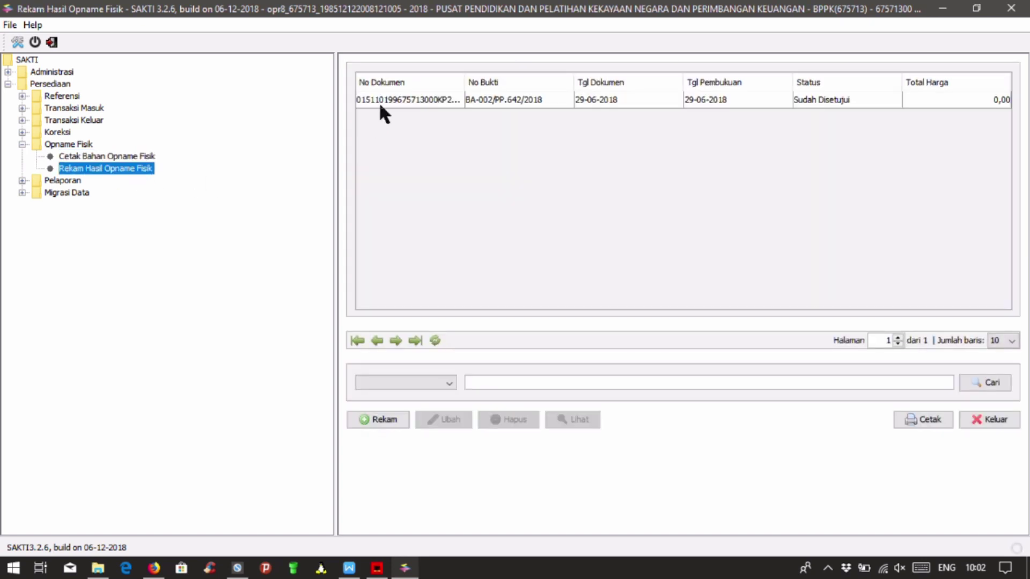
click(380, 102)
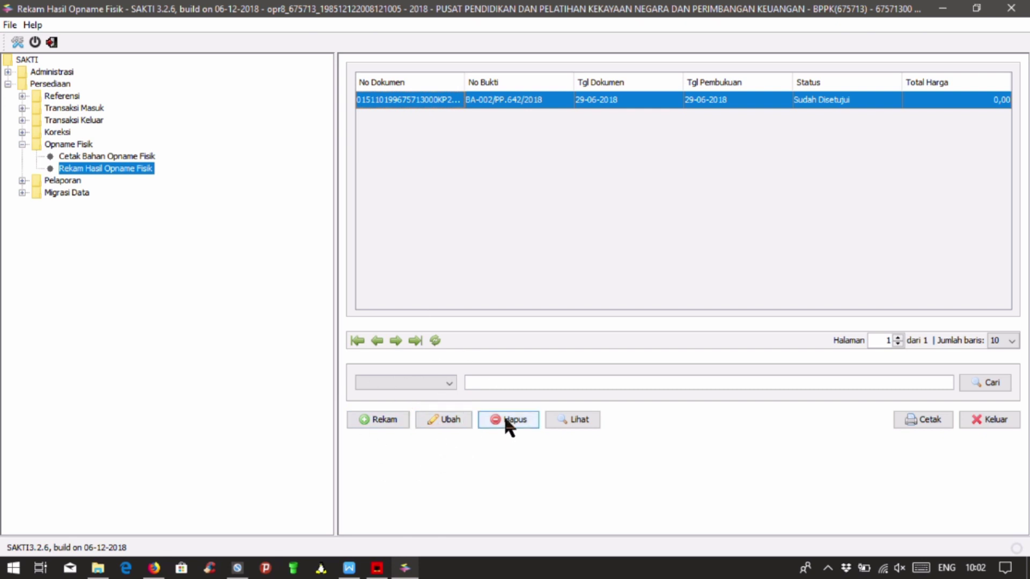
click(560, 413)
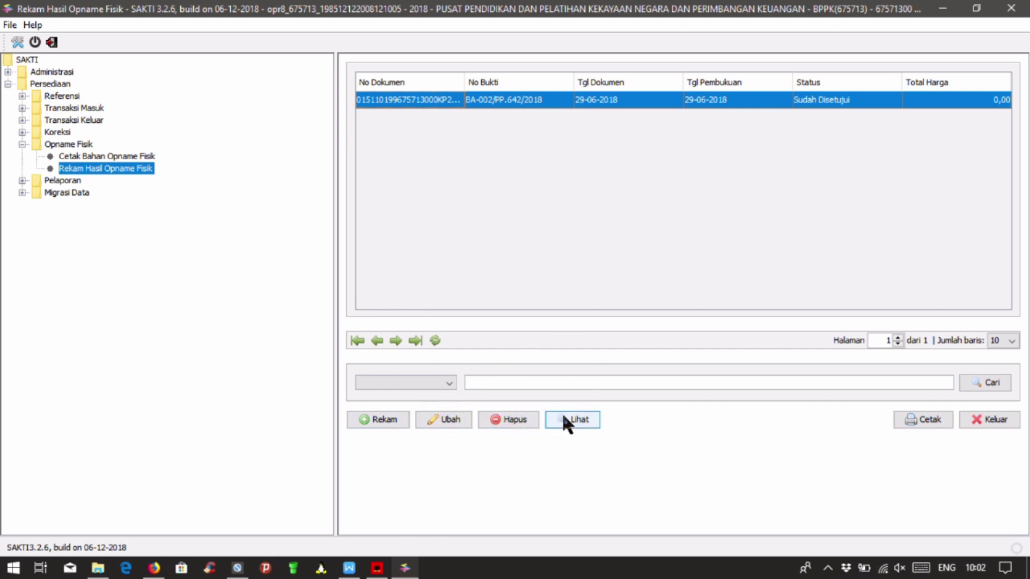
Return to Cetak Bahan Opname Fisik, select the PENYERAP BAU LEMARI item and examine the print option
click(124, 156)
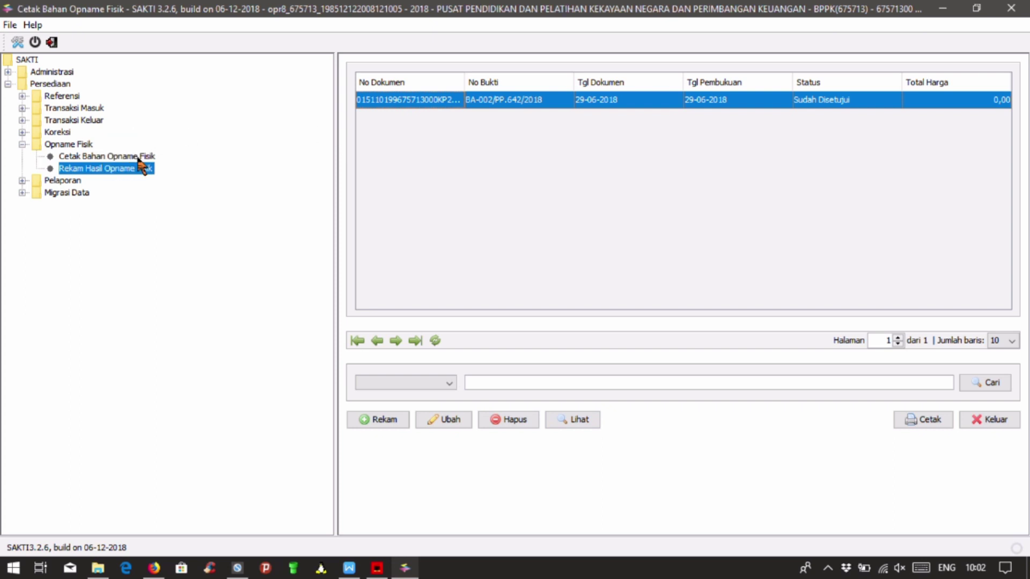
click(447, 84)
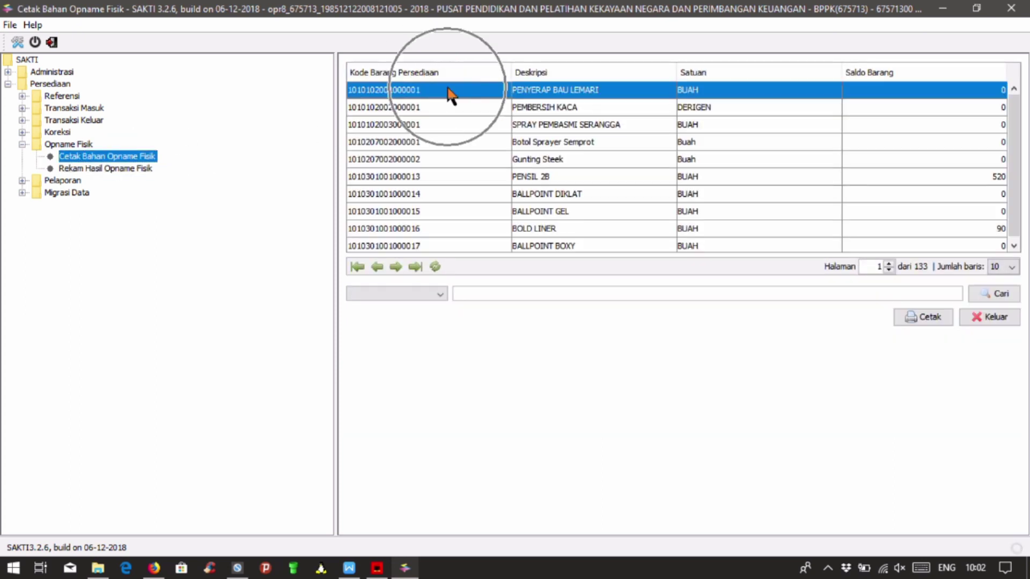
click(920, 317)
Expand the Pelaporan group in place of Opname Fisik and open the Cetak Laporan Buku Persediaan form
click(22, 144)
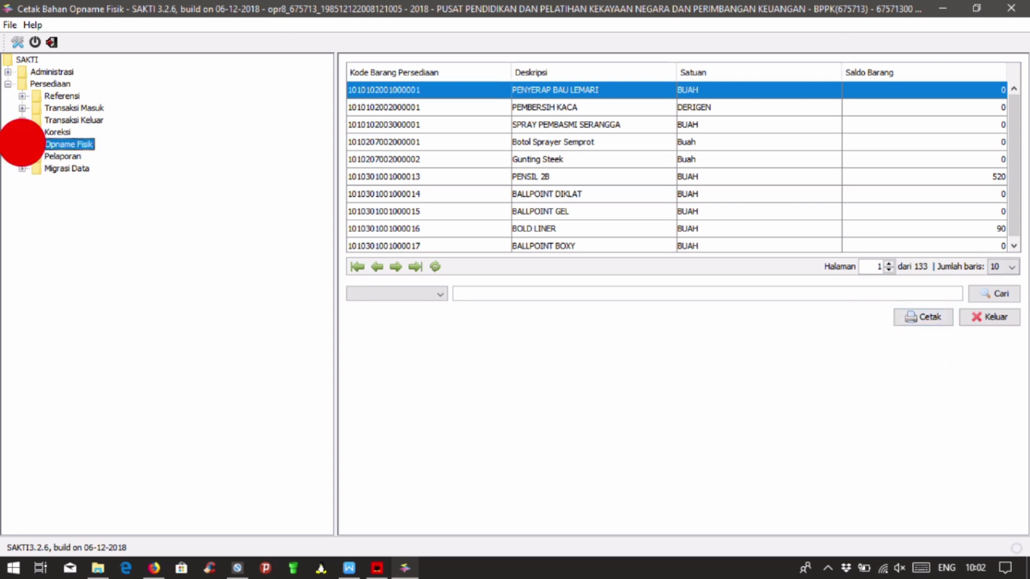
click(22, 156)
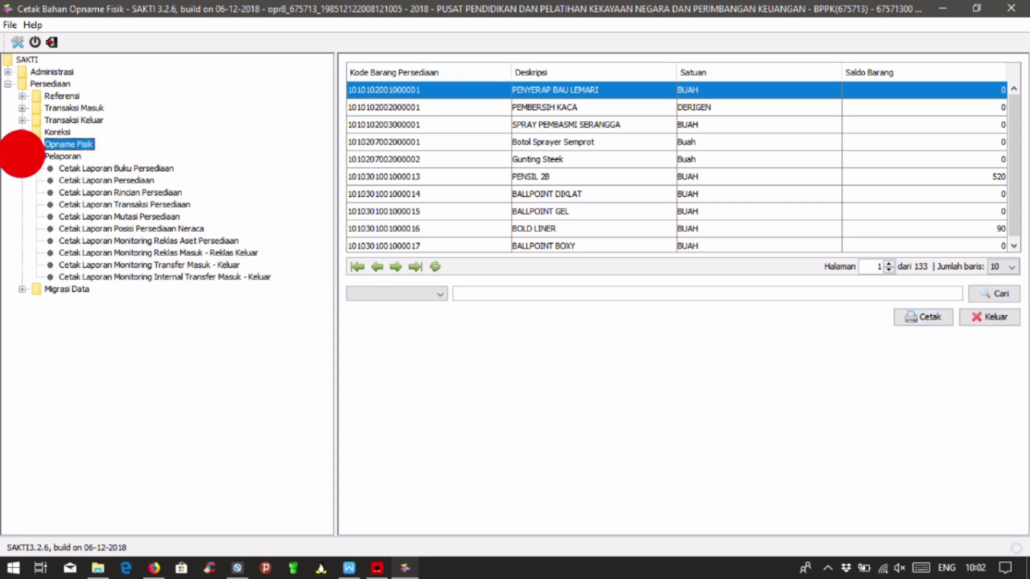
click(65, 156)
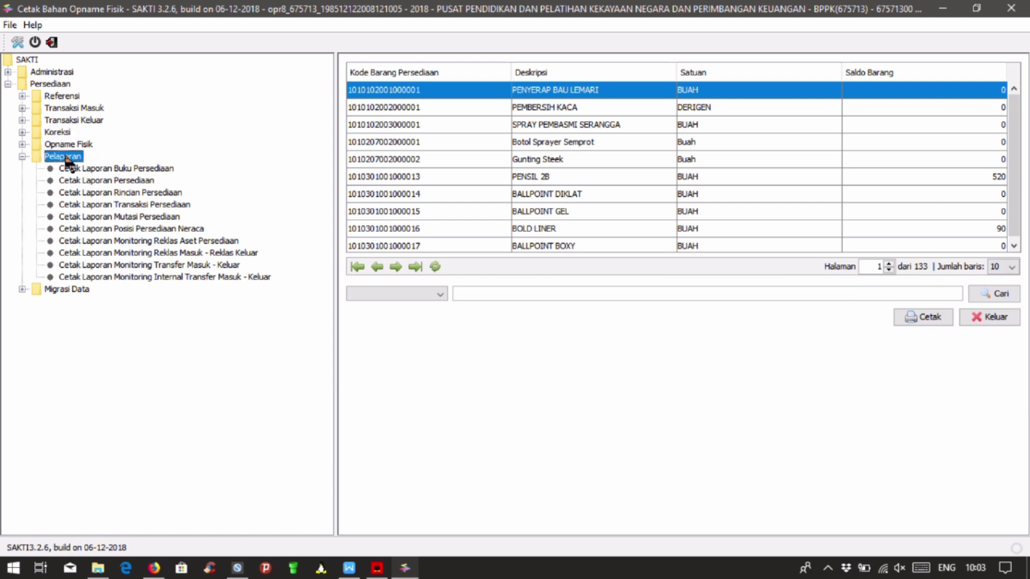
click(82, 167)
click(167, 167)
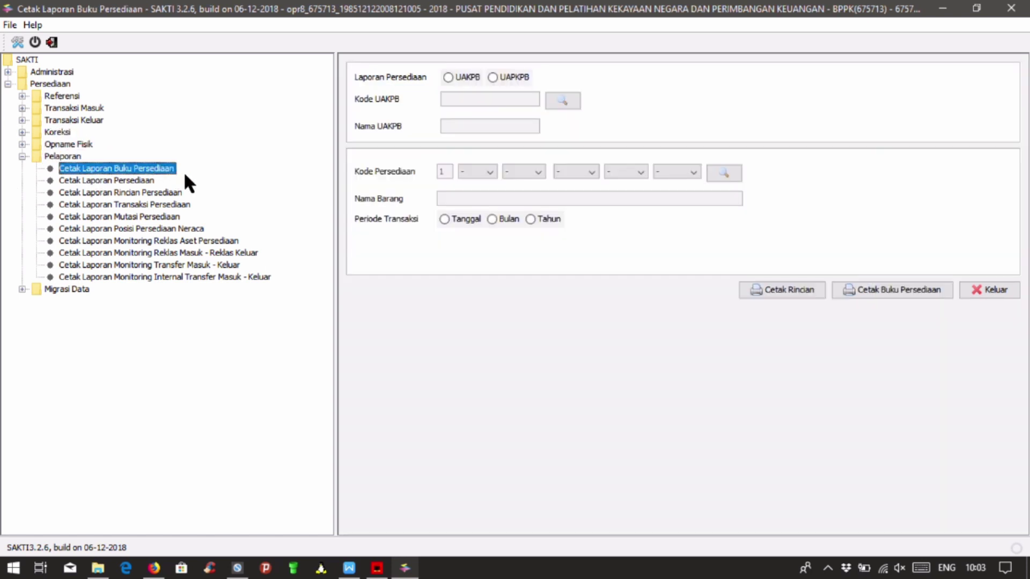
Set the Buku Persediaan report to UAKPB level with a yearly period of 2018 and print the Buku Persediaan
click(449, 72)
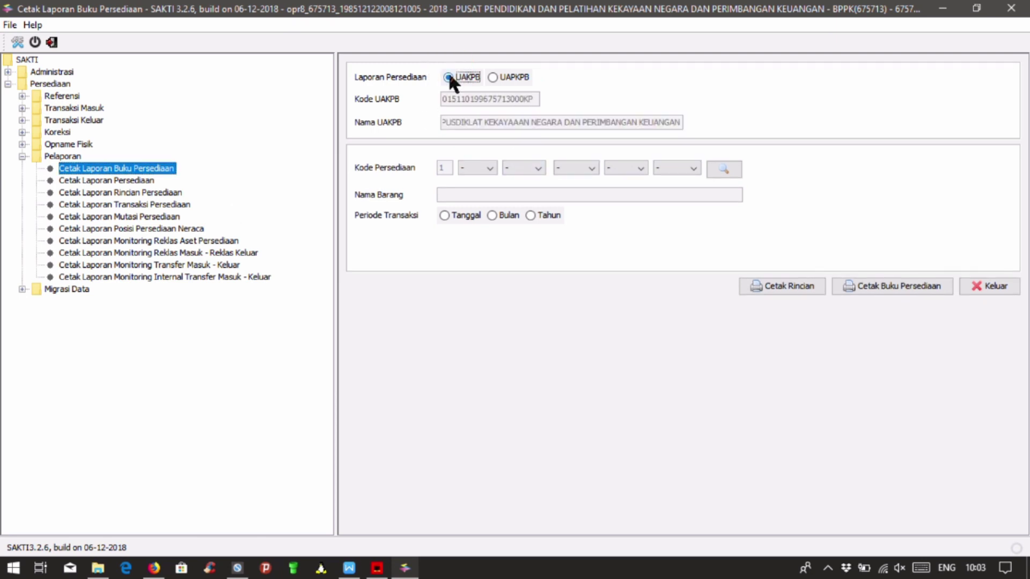
click(530, 215)
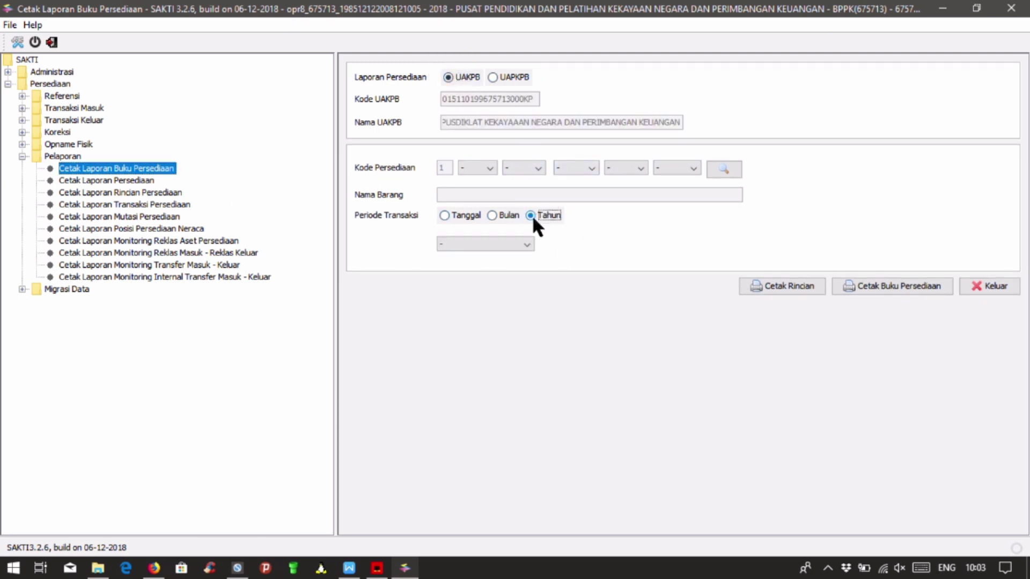
click(527, 241)
click(492, 344)
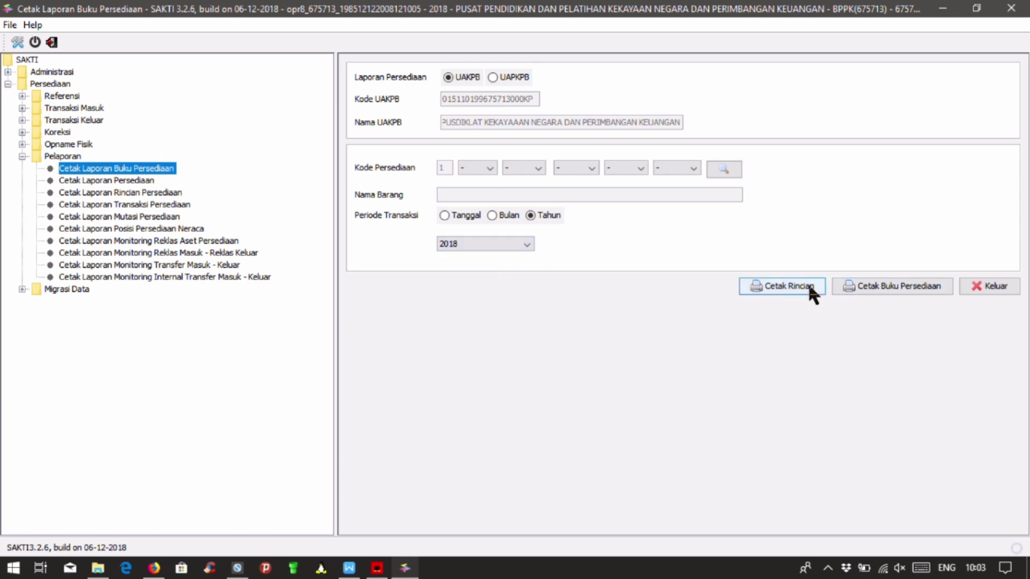
click(863, 288)
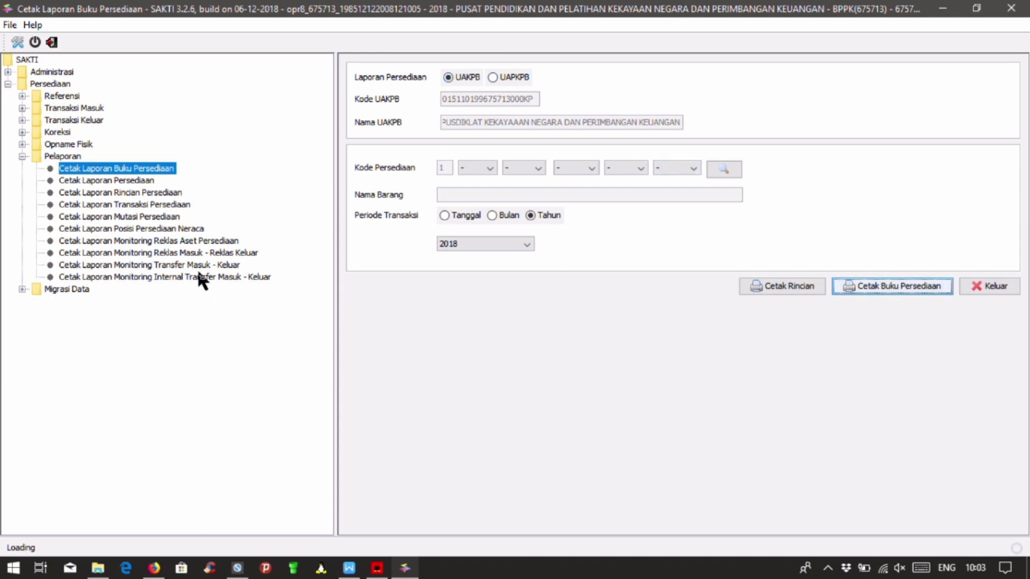
Open the Cetak Laporan Persediaan form and set it to UAKPB level with a yearly period of 2018
click(124, 182)
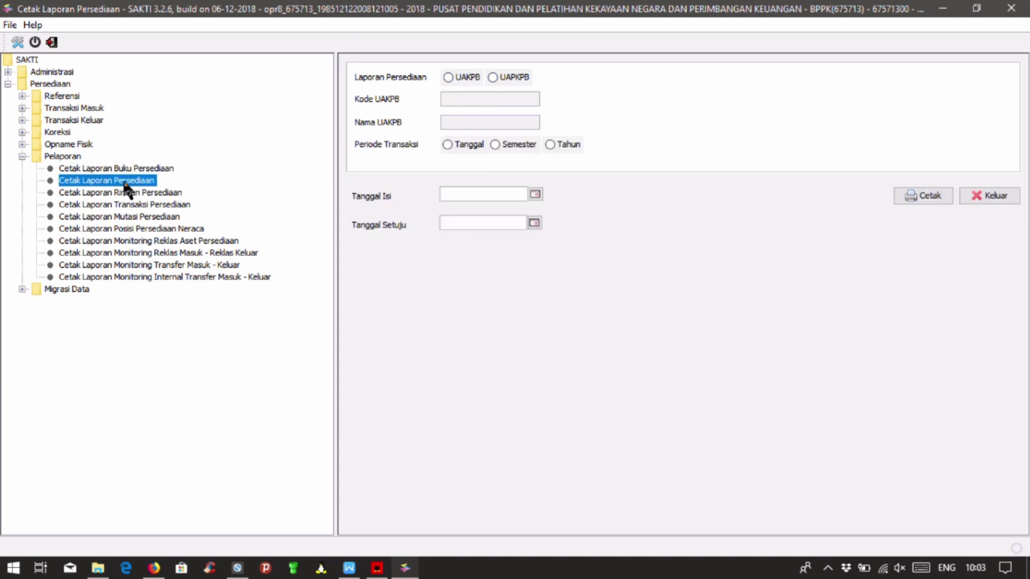
click(462, 79)
click(549, 144)
click(513, 169)
click(480, 252)
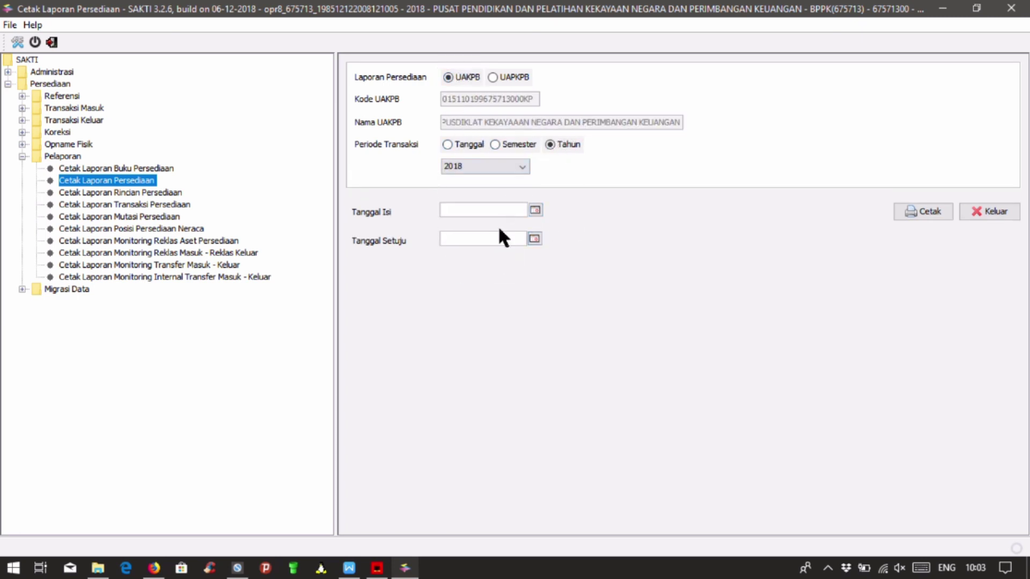
Look through the Cetak Laporan forms for Rincian Persediaan, Transaksi Persediaan, Mutasi Persediaan and Posisi Persediaan Neraca
click(161, 193)
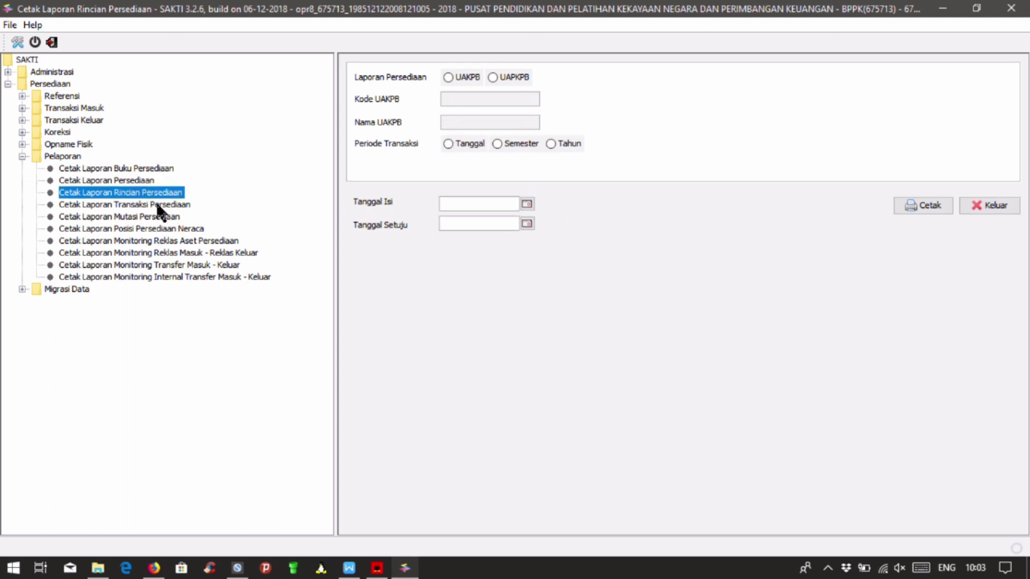
click(156, 205)
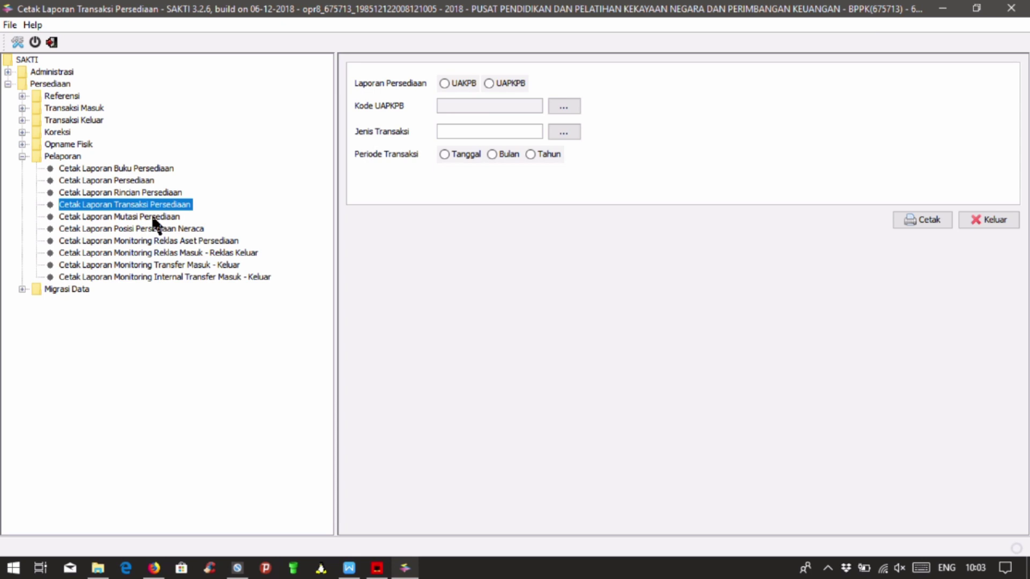
click(154, 217)
click(151, 229)
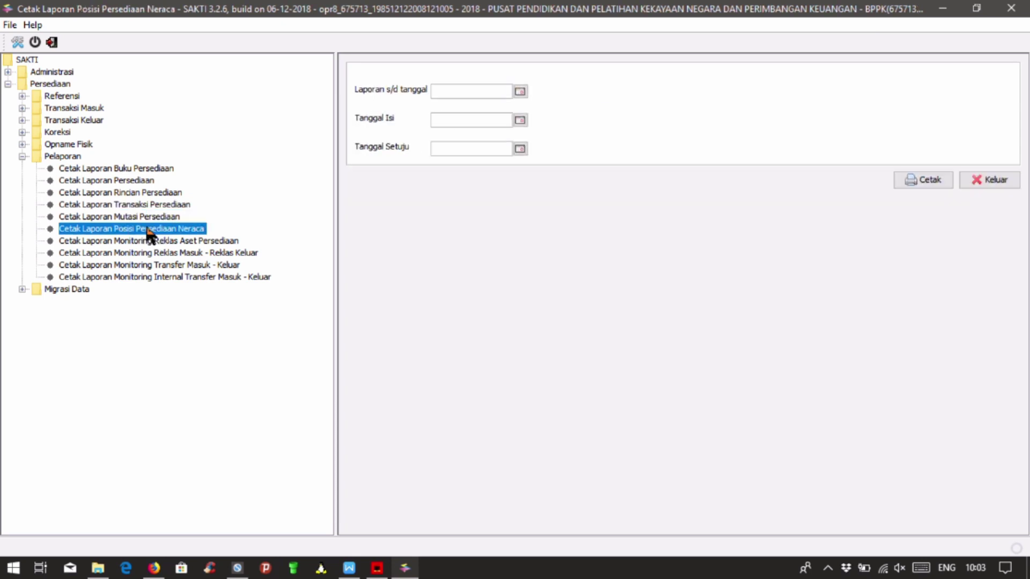
Look through the four Monitoring report forms: Reklas Aset Persediaan, Reklas Masuk - Keluar, Transfer Masuk - Keluar and Internal Transfer Masuk - Keluar
click(146, 241)
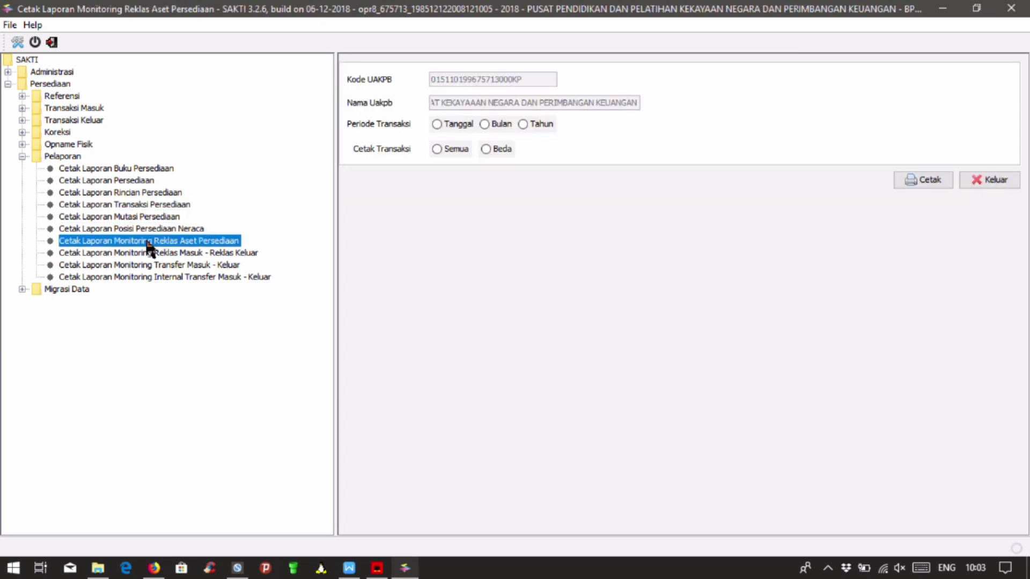
click(145, 252)
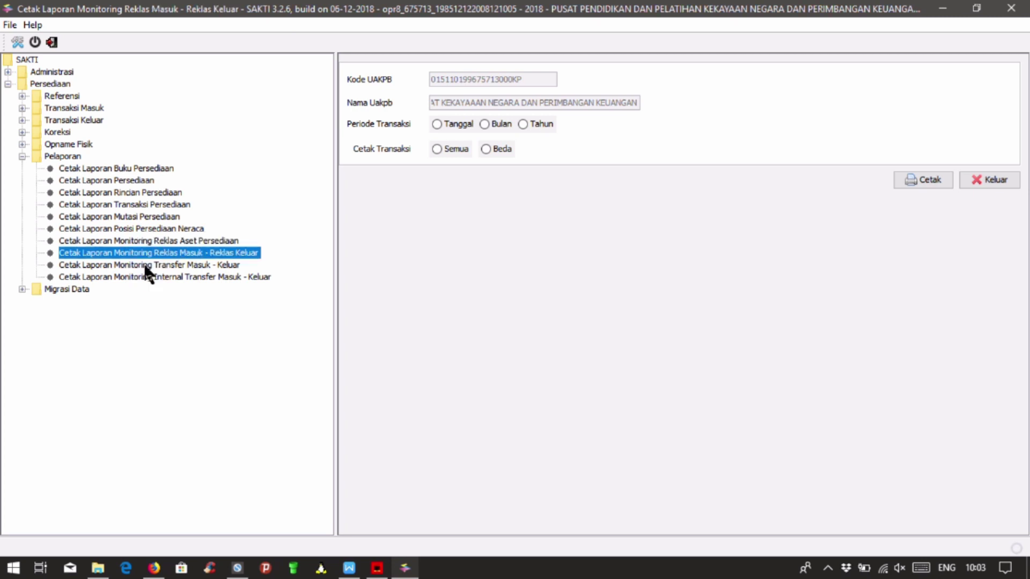
click(145, 265)
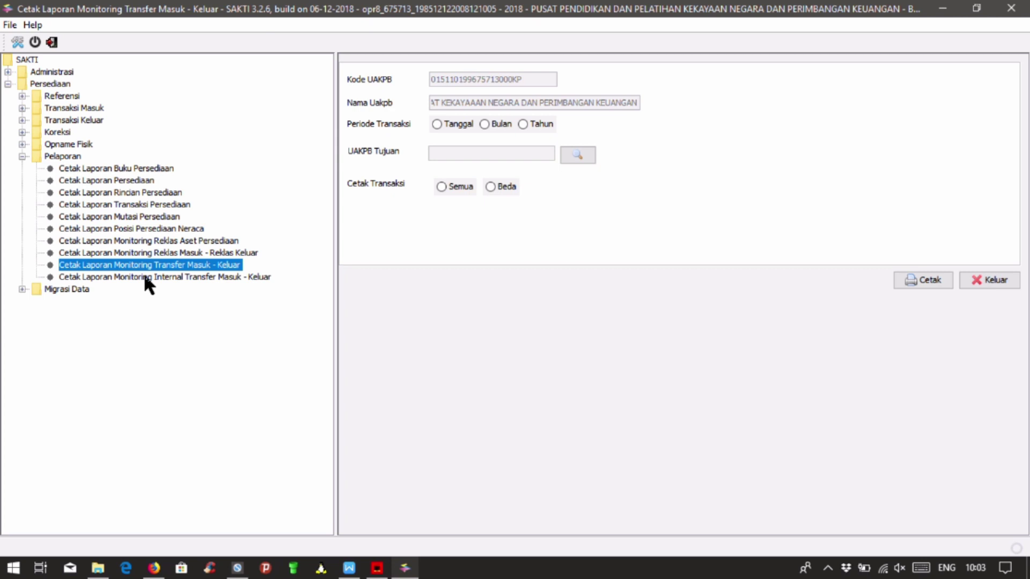
click(143, 276)
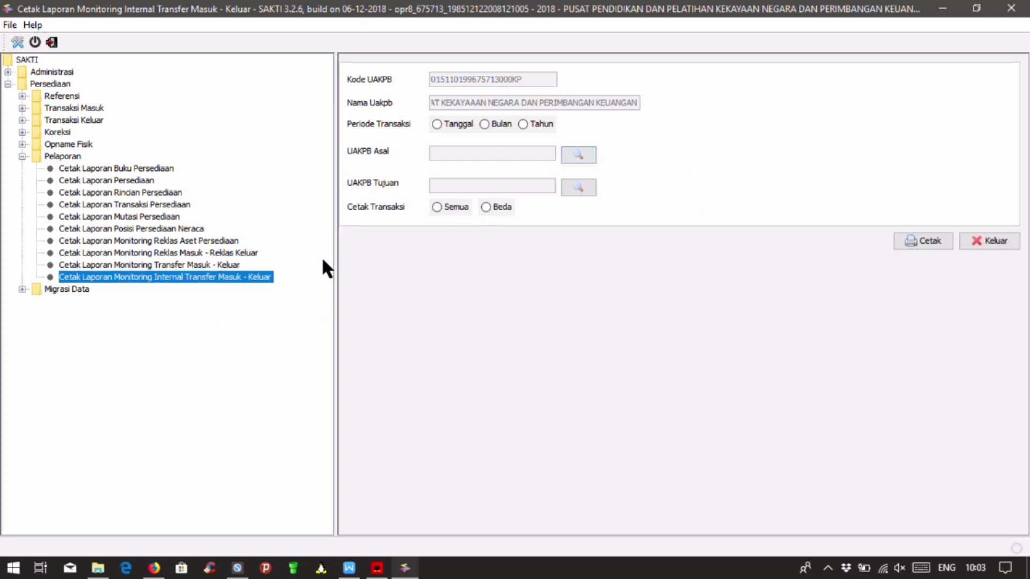
Expand the Migrasi Data group in place of Pelaporan, open Terima ADK Referensi Persediaan and select the Barang Persediaan upload record
click(39, 154)
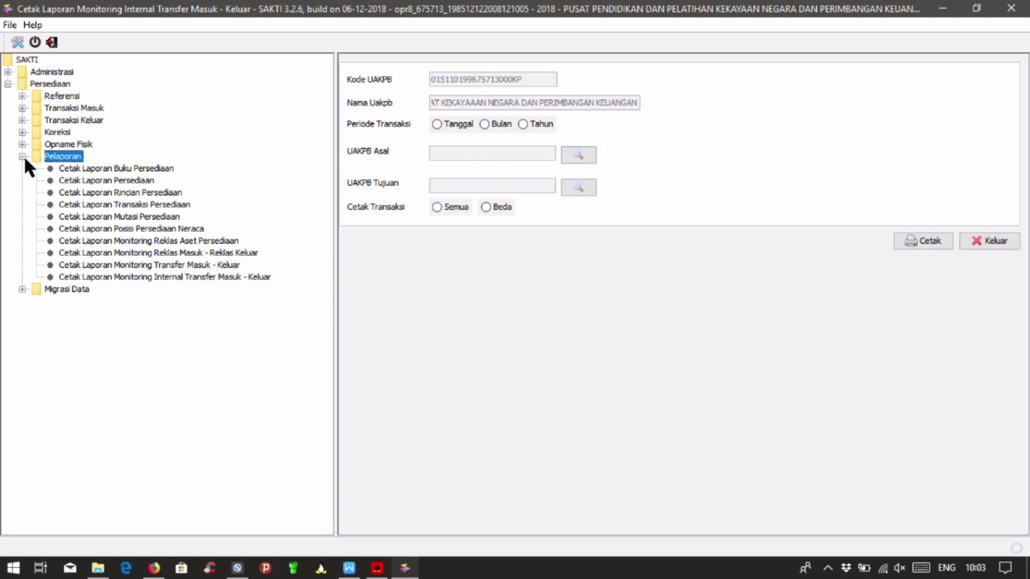
click(22, 156)
click(22, 168)
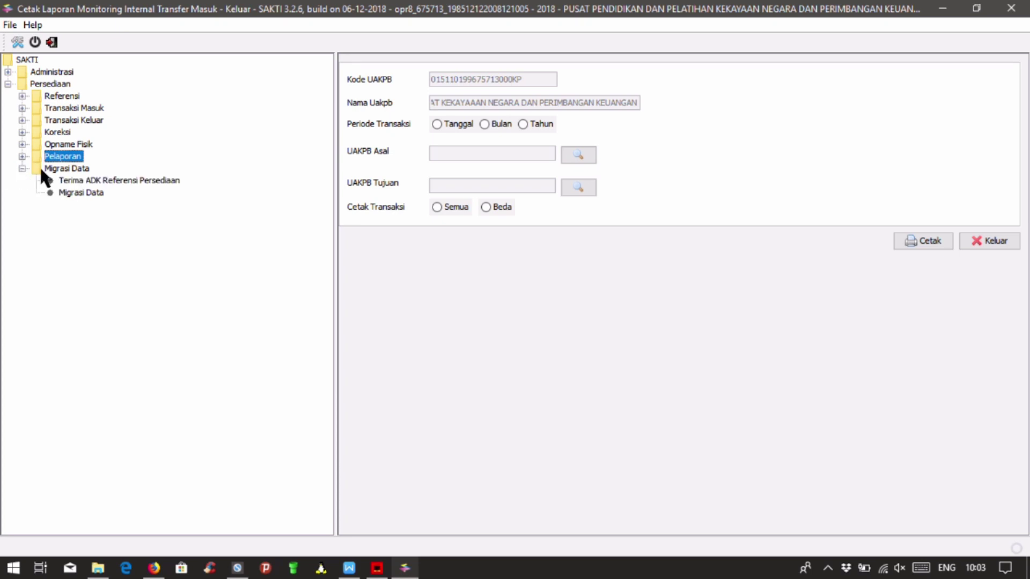
click(43, 170)
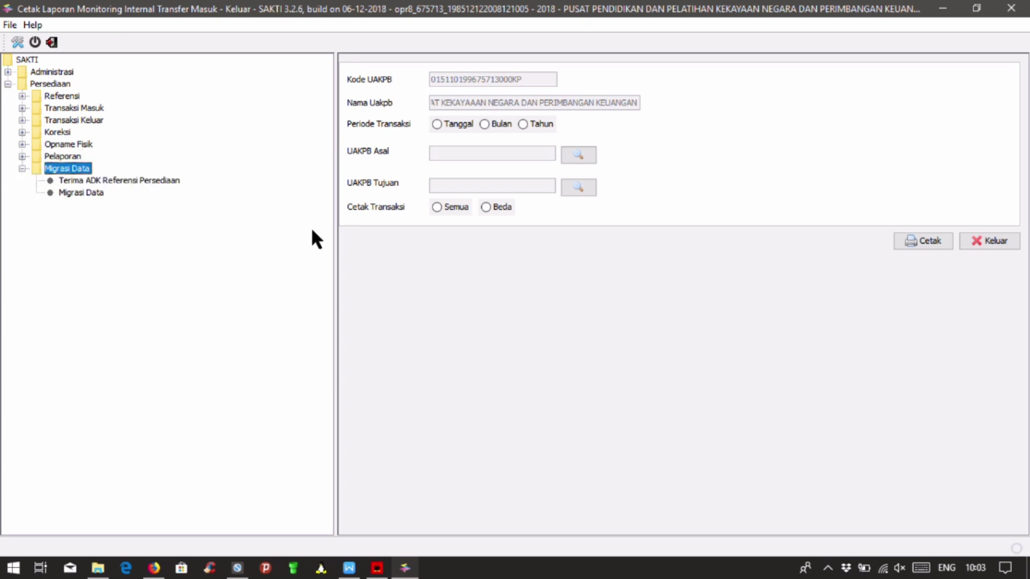
key(Down)
click(627, 93)
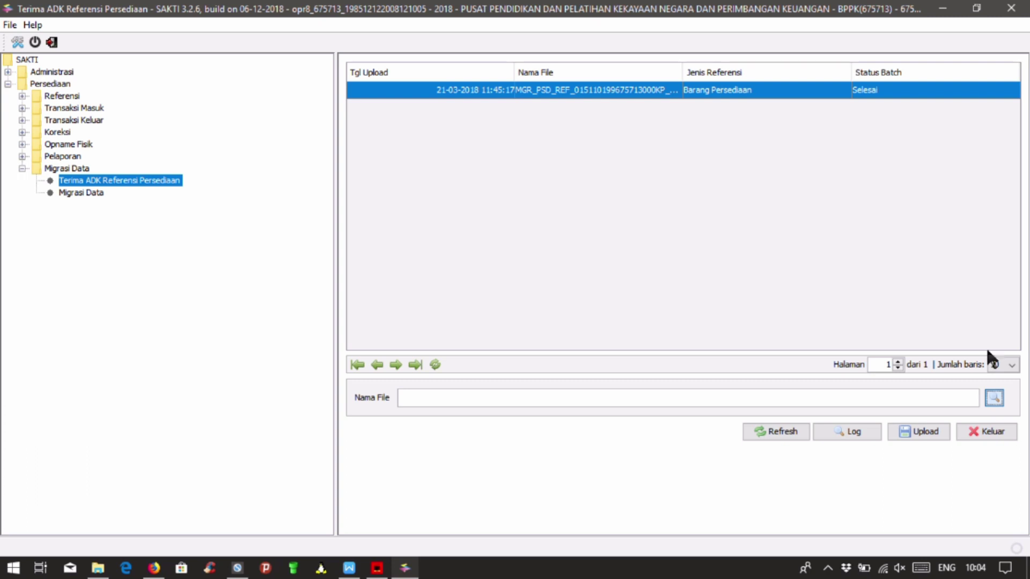
Browse the Documents folder for a reference file, select SURAT TUGAS.docx and leave the file chooser
click(993, 399)
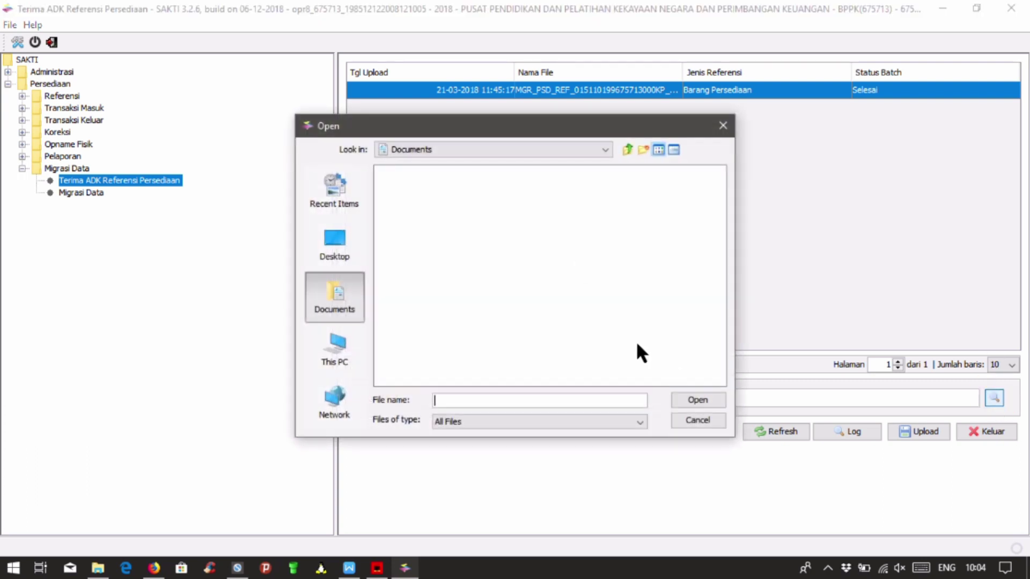
drag(466, 380, 631, 382)
click(614, 322)
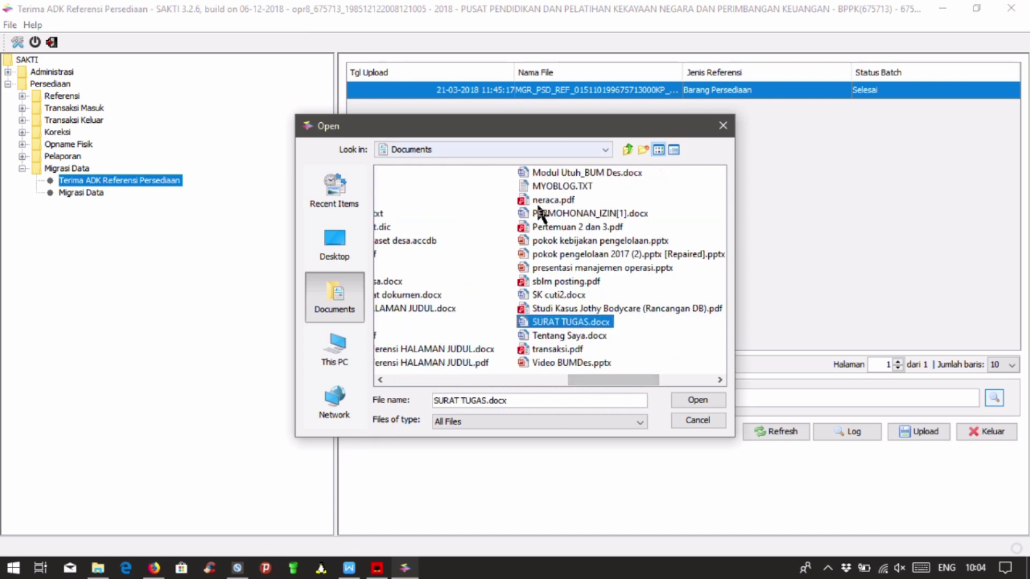
click(689, 419)
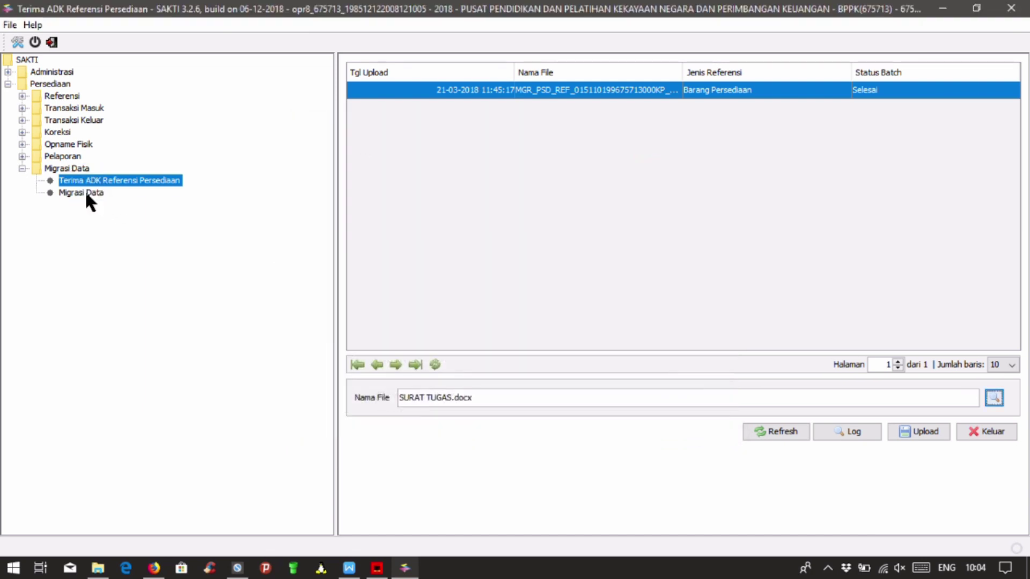
Open the Migrasi Data form, examine the upload log of the 2017-12 record and close the log
click(85, 190)
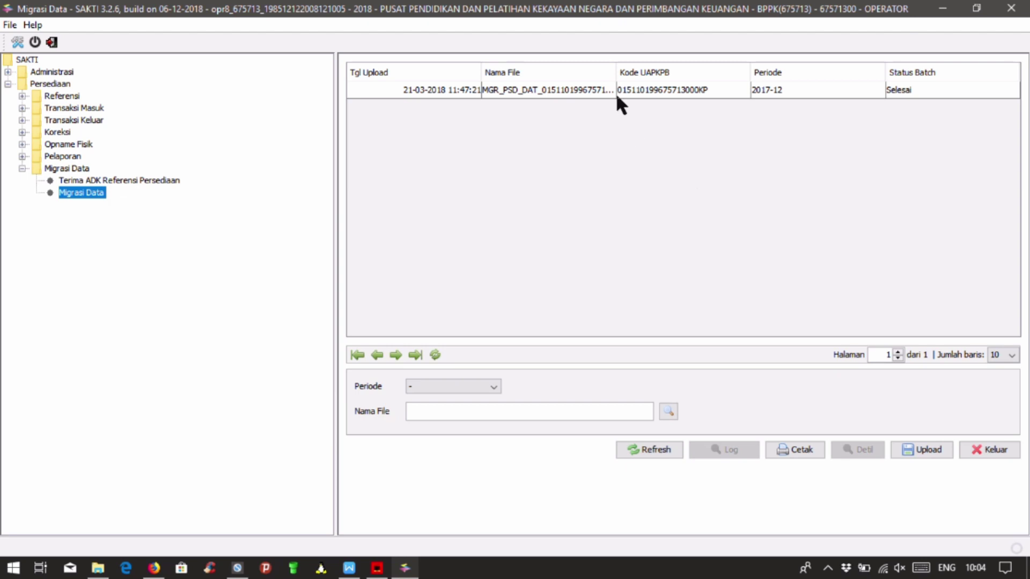
click(617, 92)
click(725, 450)
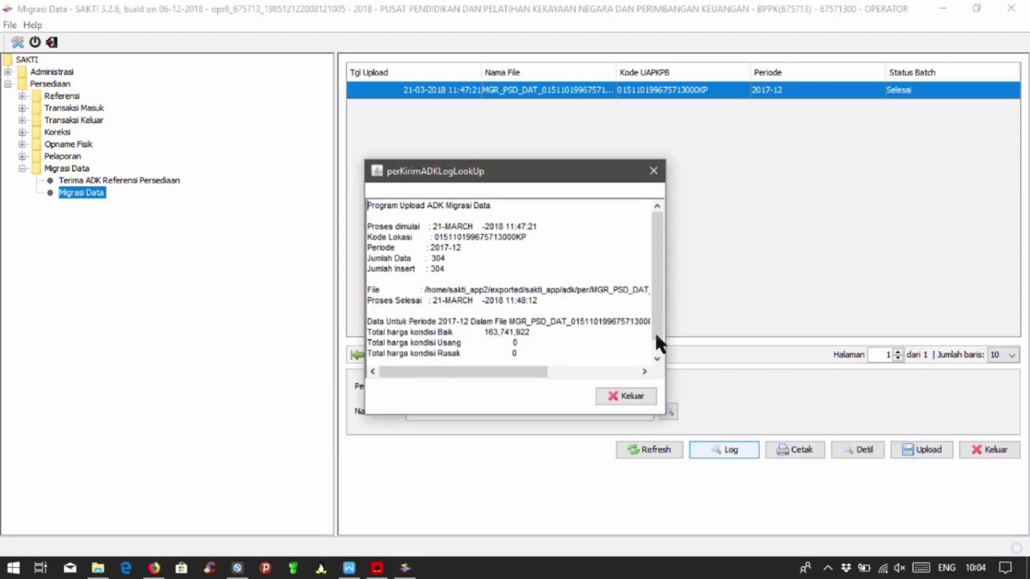
mouse_move(487, 370)
mouse_down()
mouse_move(627, 370)
mouse_move(473, 370)
mouse_up()
click(628, 395)
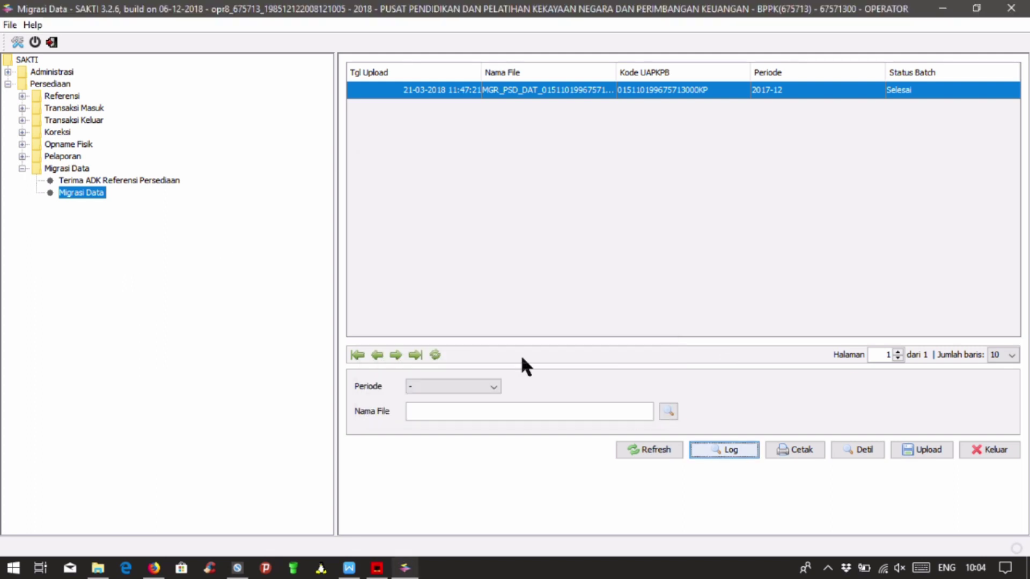
Collapse the Migrasi Data group and log out of the SAKTI session
click(996, 448)
click(702, 312)
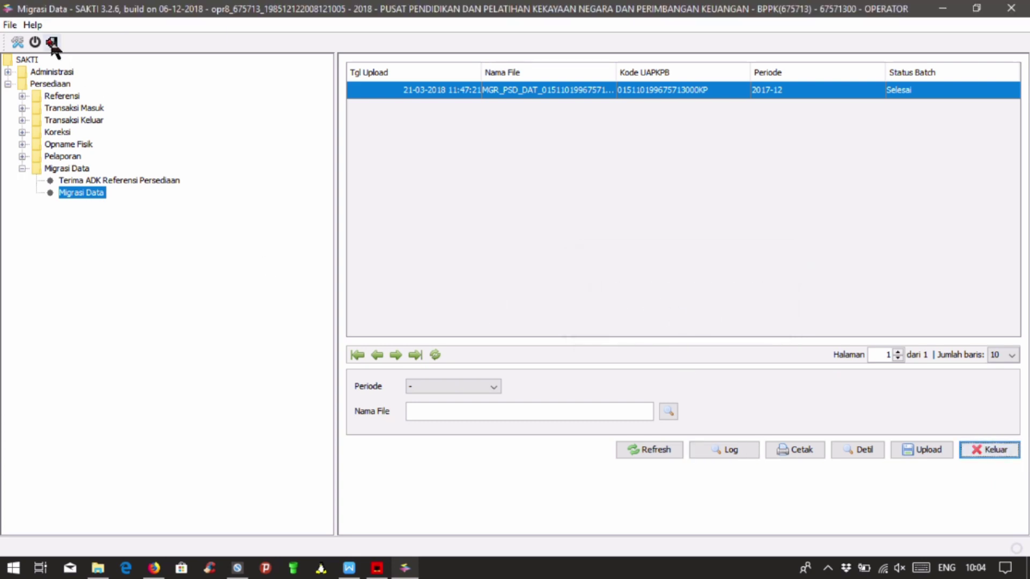
click(22, 168)
click(49, 83)
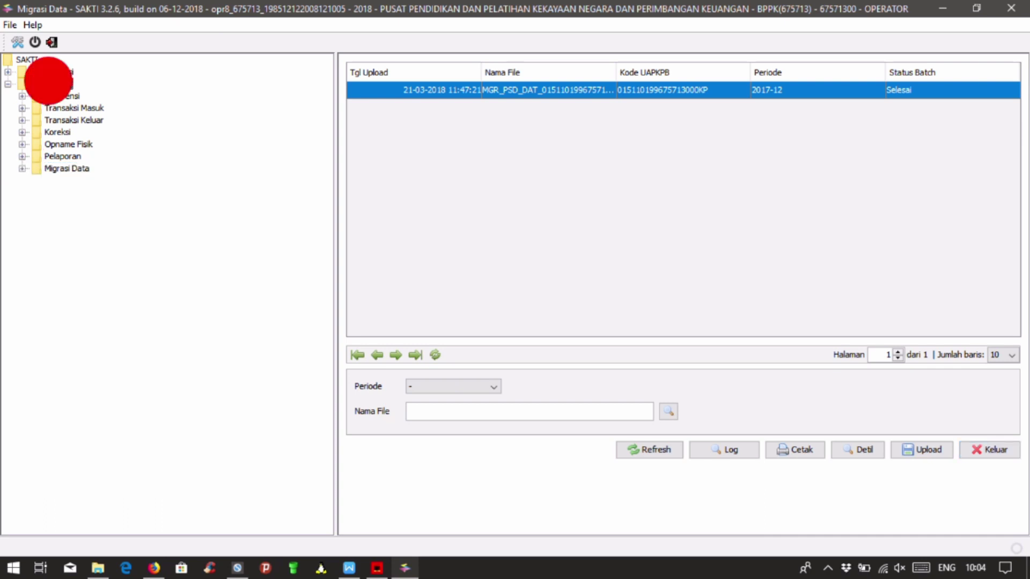
click(35, 42)
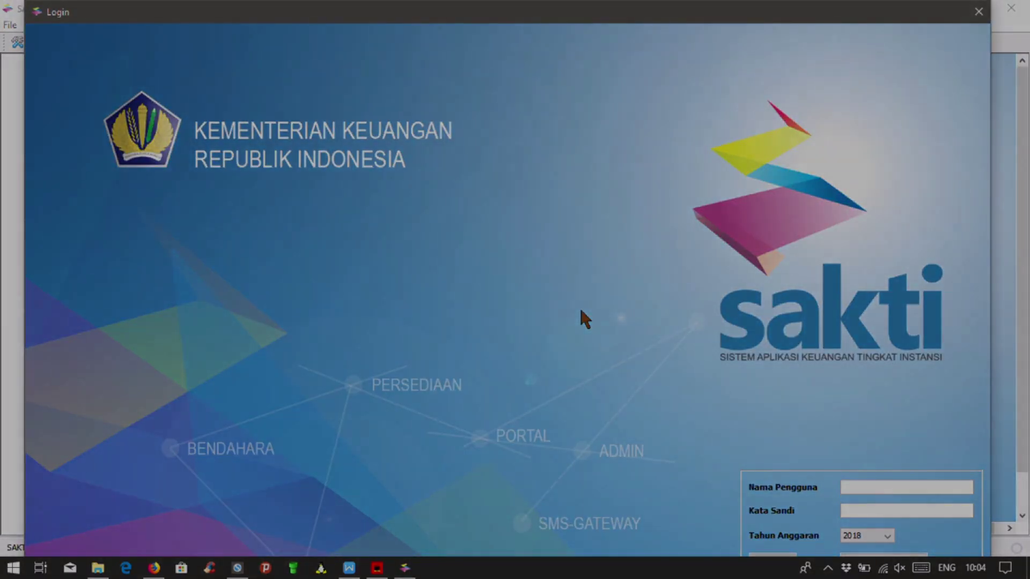